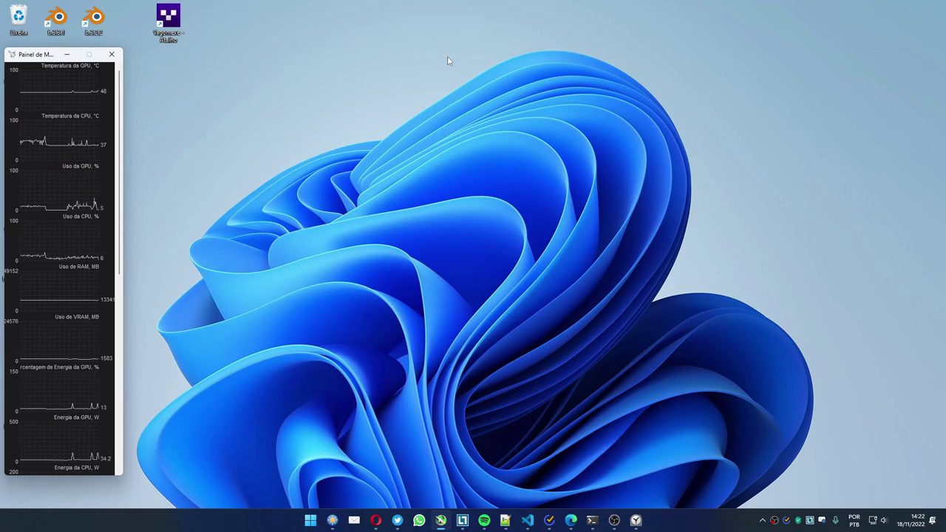
Launch Blender 3.2.2 from the desktop, enlarge its window, and dismiss the splash screen
double_click(93, 18)
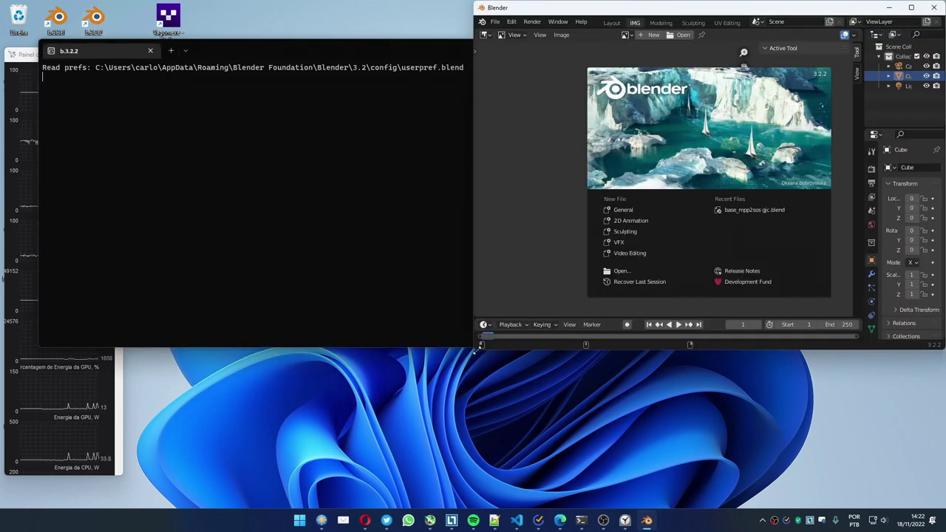
drag(476, 352, 394, 441)
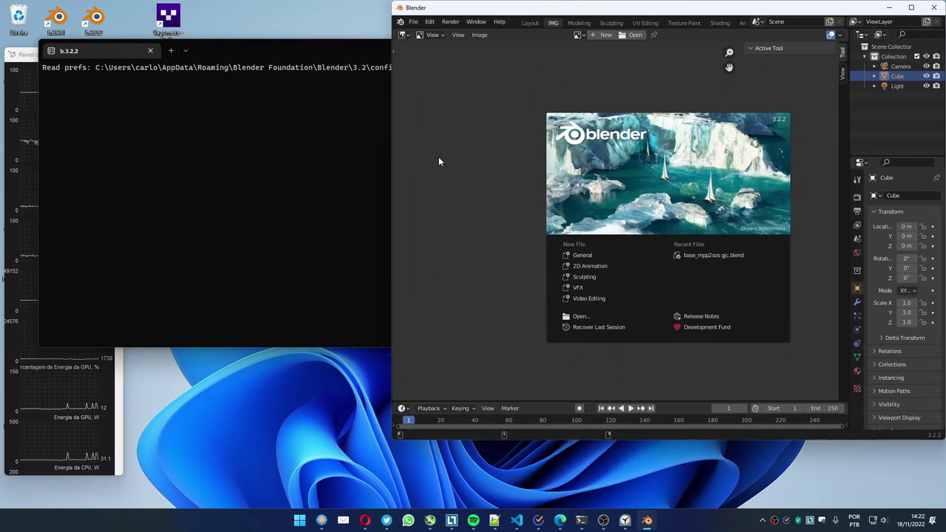
click(411, 21)
click(413, 23)
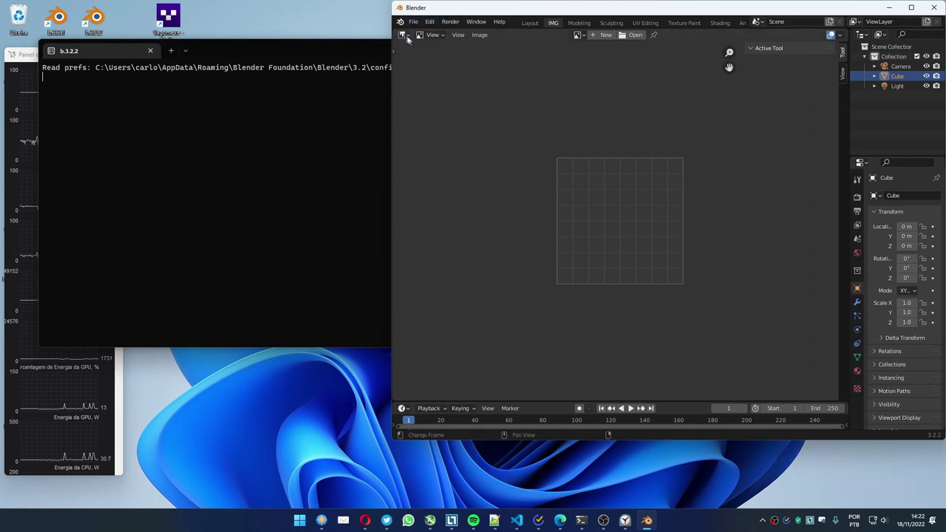
click(403, 35)
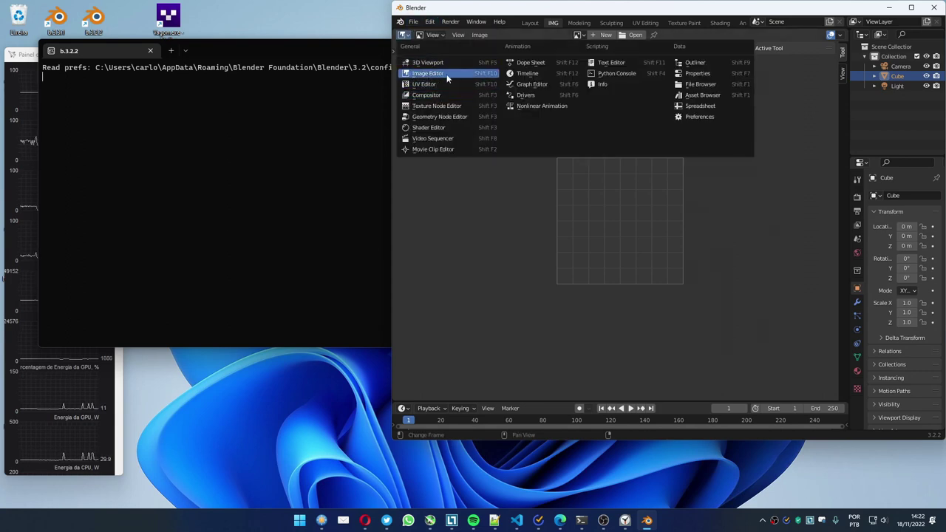
Install the CEB Dreambooth_0.11.zip add-on from D:\0_Programs\CEB Dreambooth_prj via Preferences > Add-ons
click(429, 22)
click(453, 163)
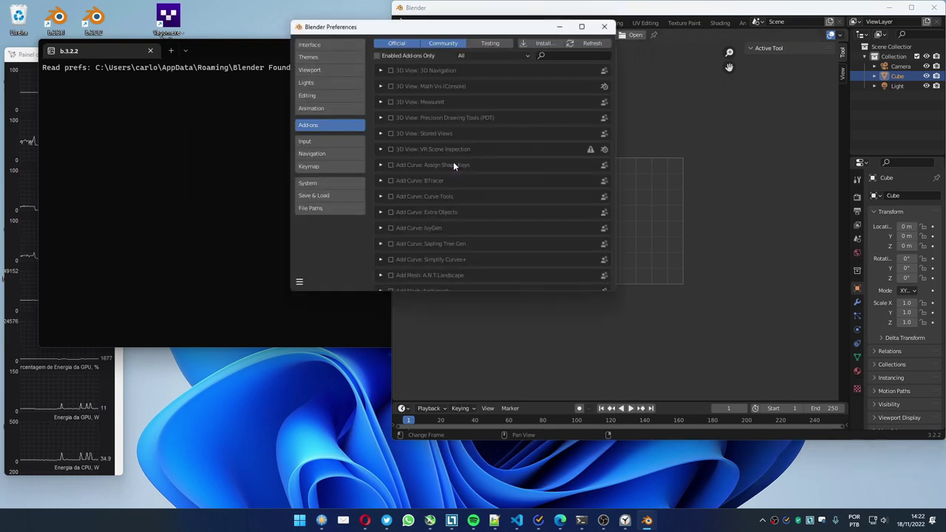
click(547, 41)
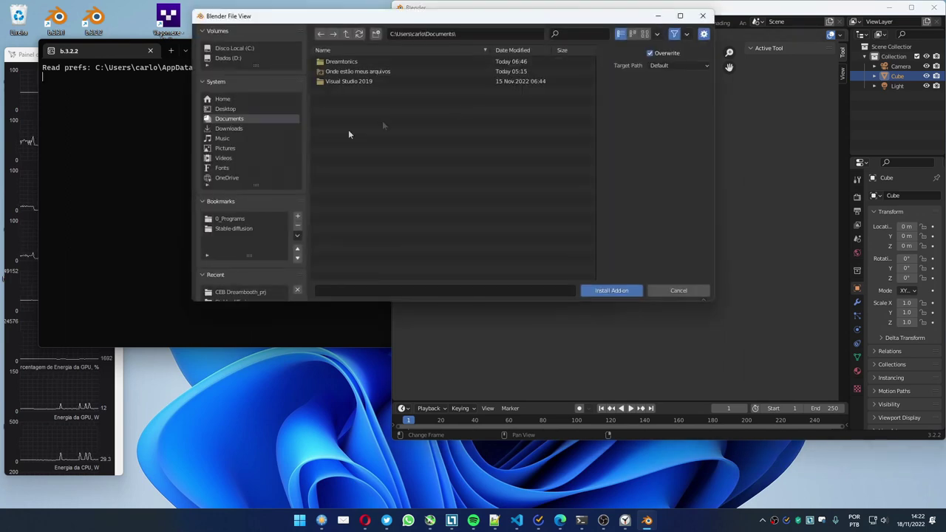
click(242, 218)
click(355, 94)
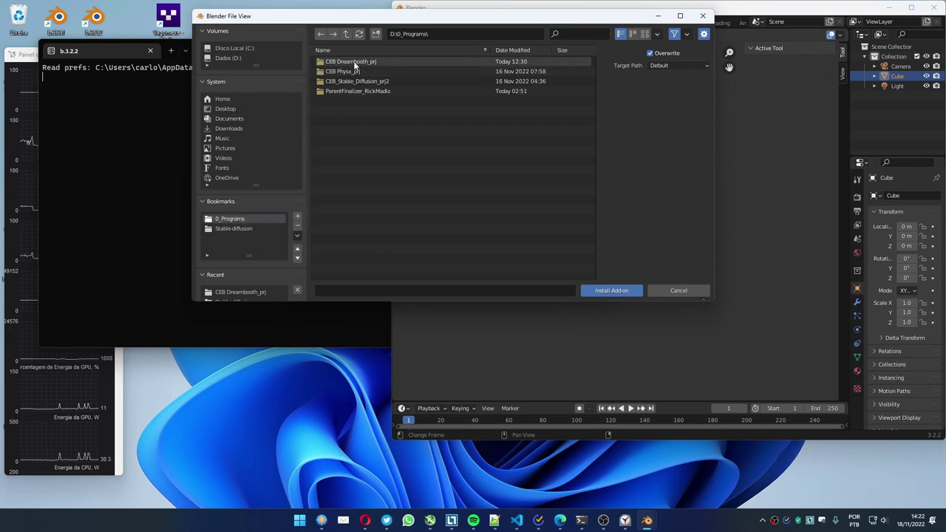
double_click(357, 111)
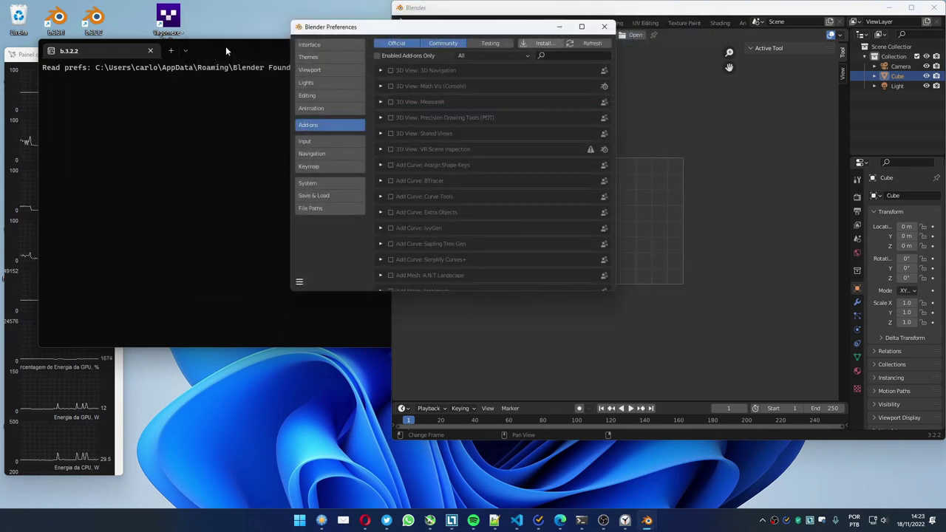
Enable the Generic: CEB Dreambooth add-on, view its details, and close Preferences
drag(226, 47, 525, 307)
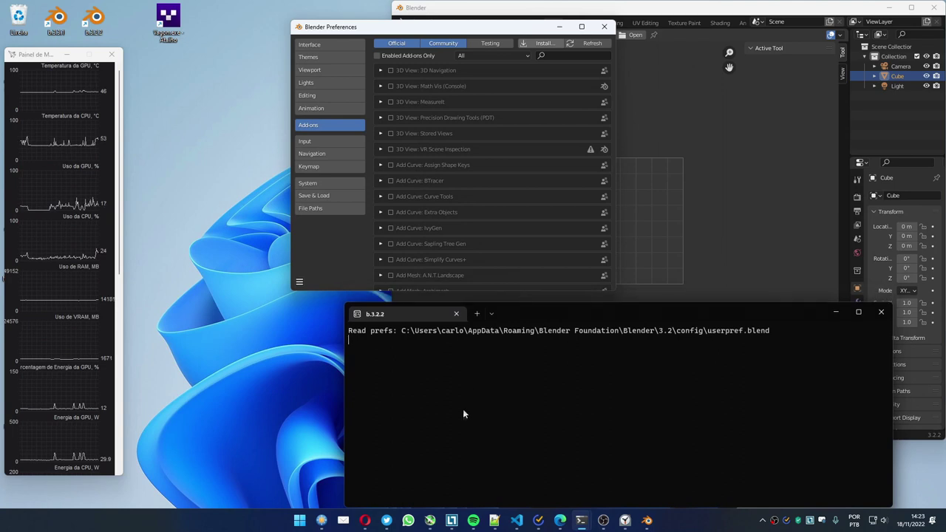
click(447, 28)
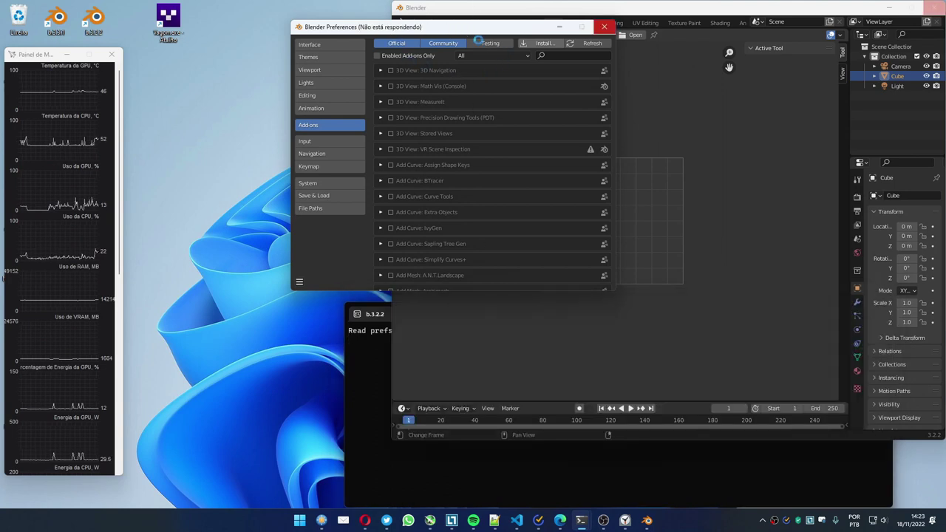
click(389, 70)
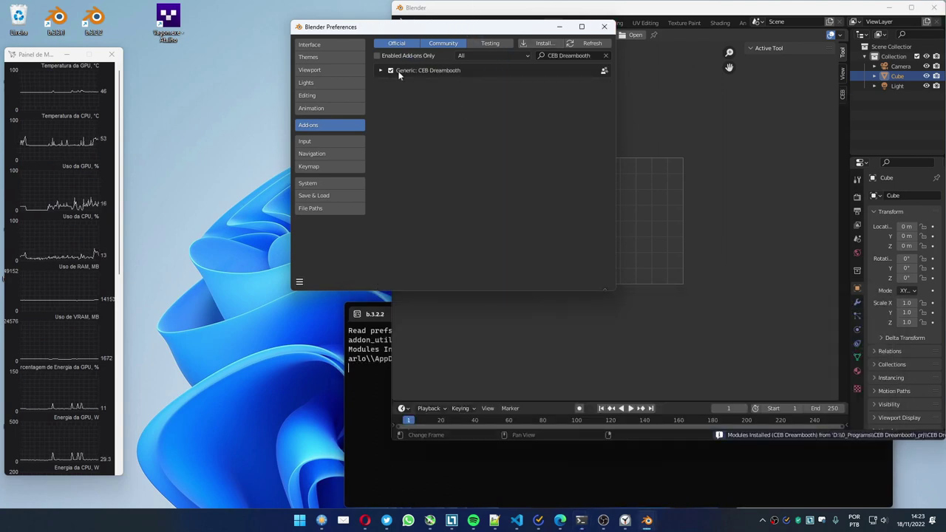
click(384, 68)
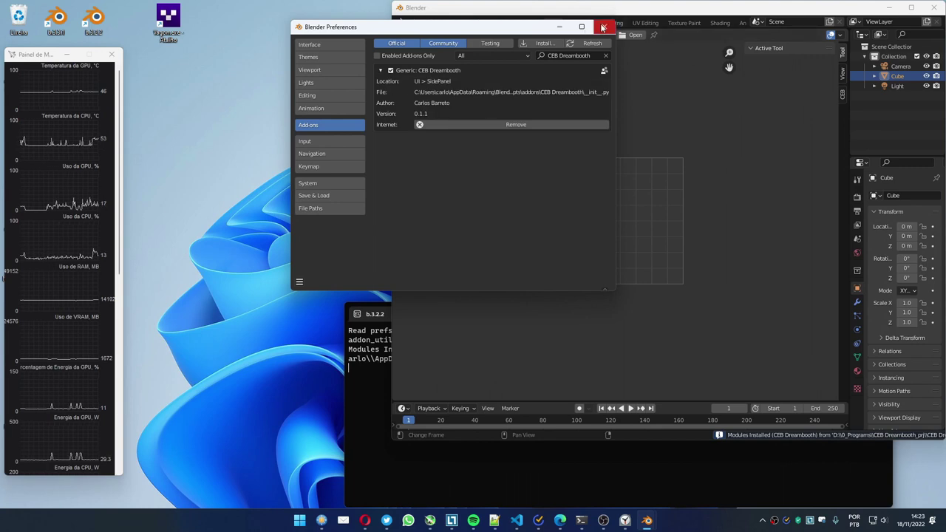
click(604, 26)
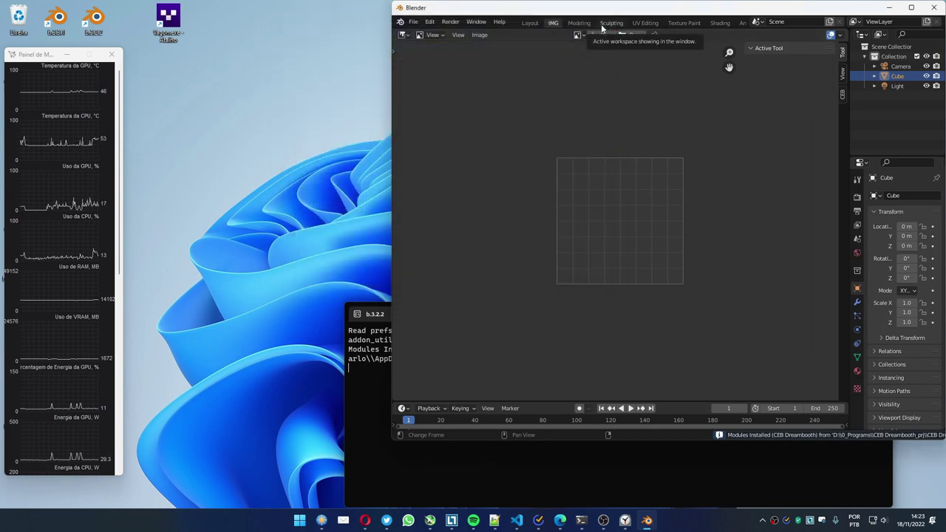
In the CEB sidebar tab, expand Venv Options and create the Dreambooth venv at D:\AI_ENV\db_39_env
click(841, 95)
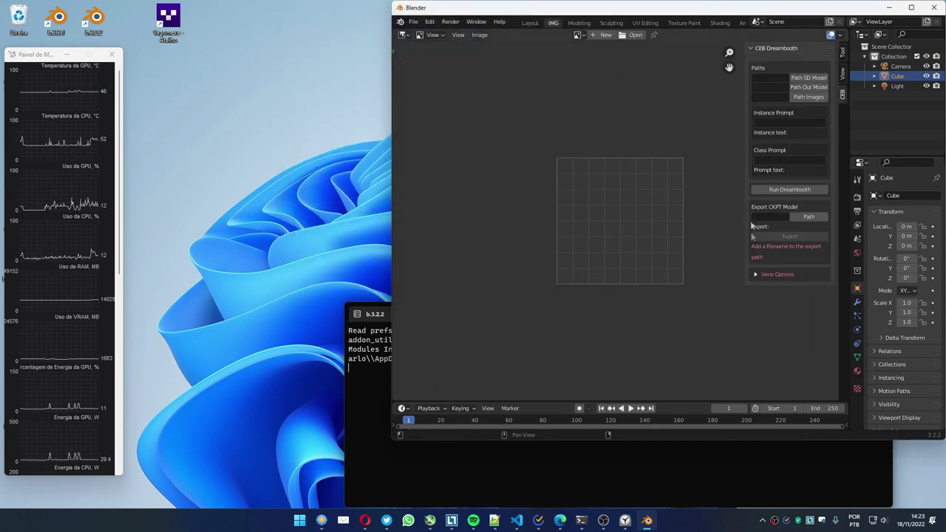
click(755, 275)
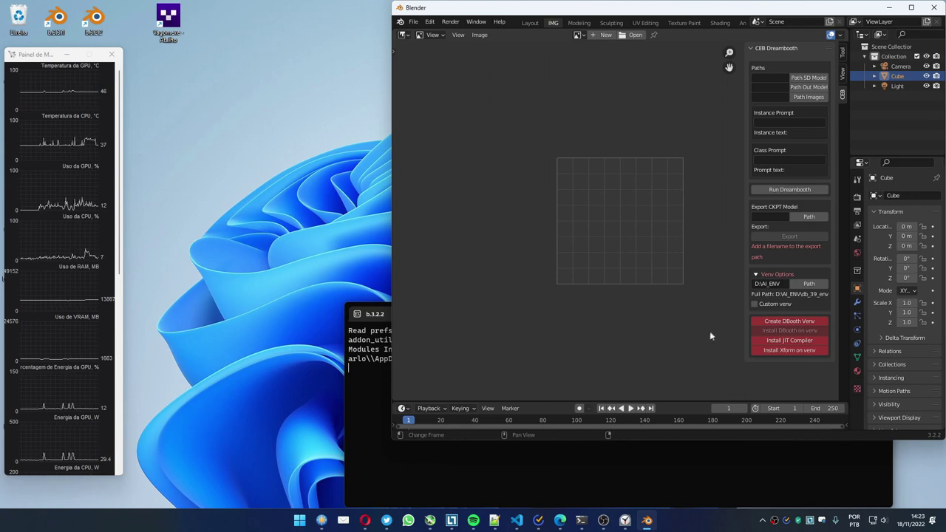
click(794, 323)
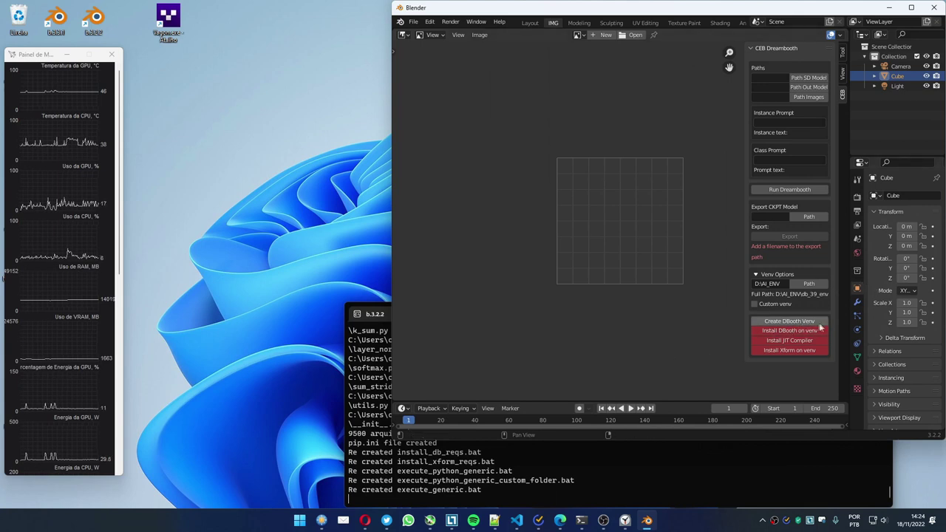
Run Install DBooth on venv and move the pip install window aside while it finishes
click(791, 332)
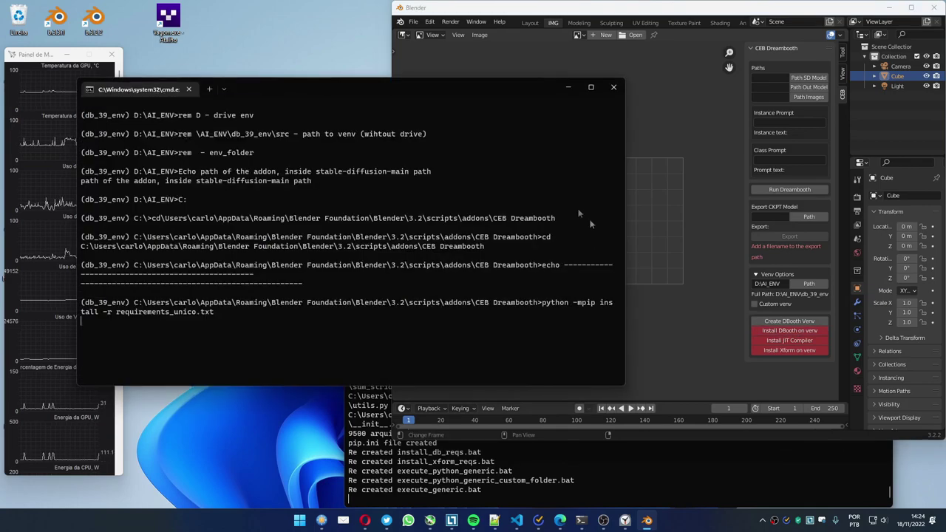
drag(475, 94, 567, 71)
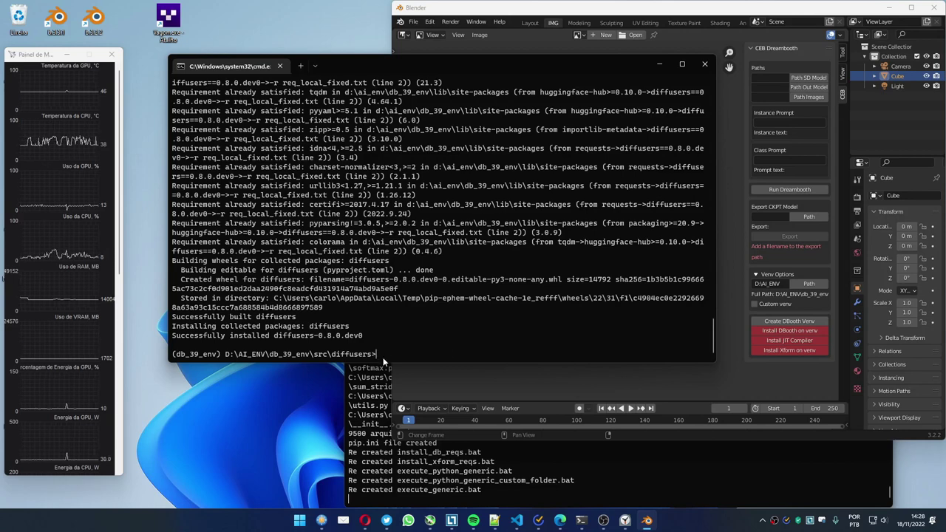
Close the finished Dreambooth install command window
click(699, 65)
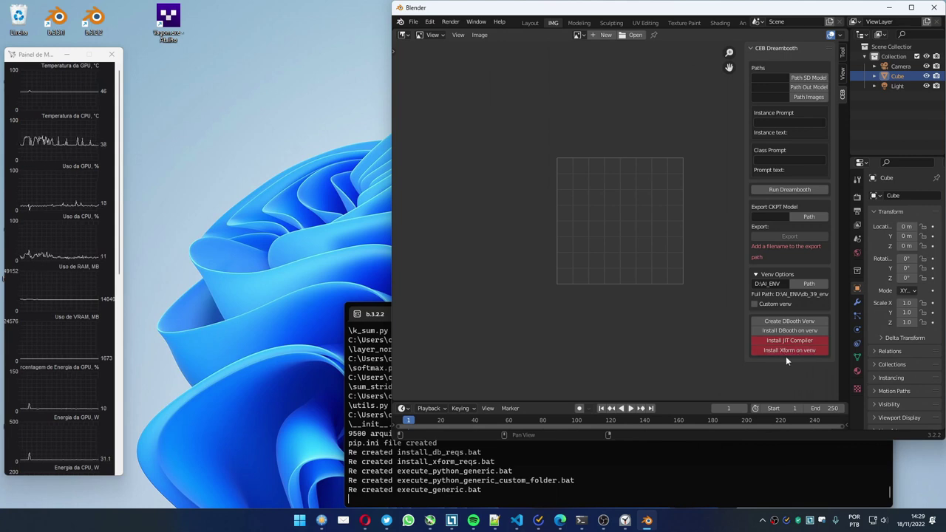
Bring up Windows Clock on its stopwatch and shrink it to a compact window beside Blender
click(624, 520)
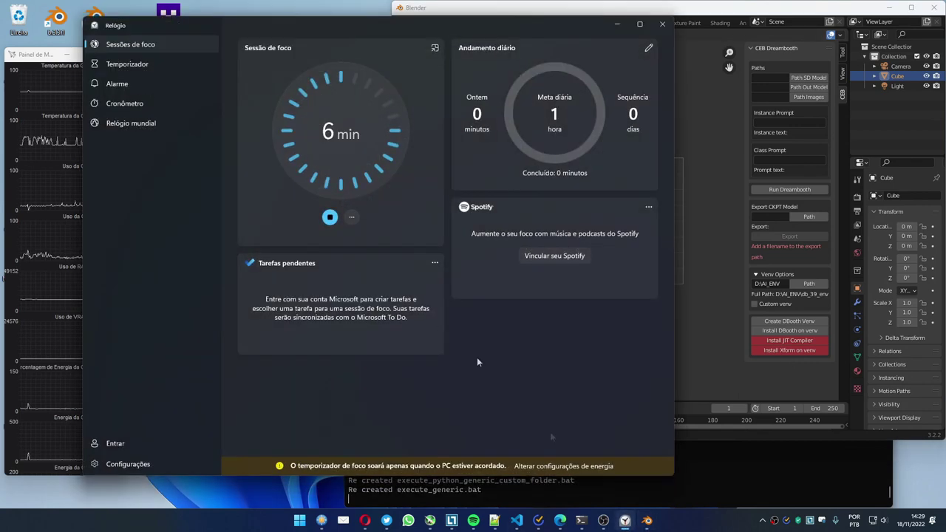
click(123, 107)
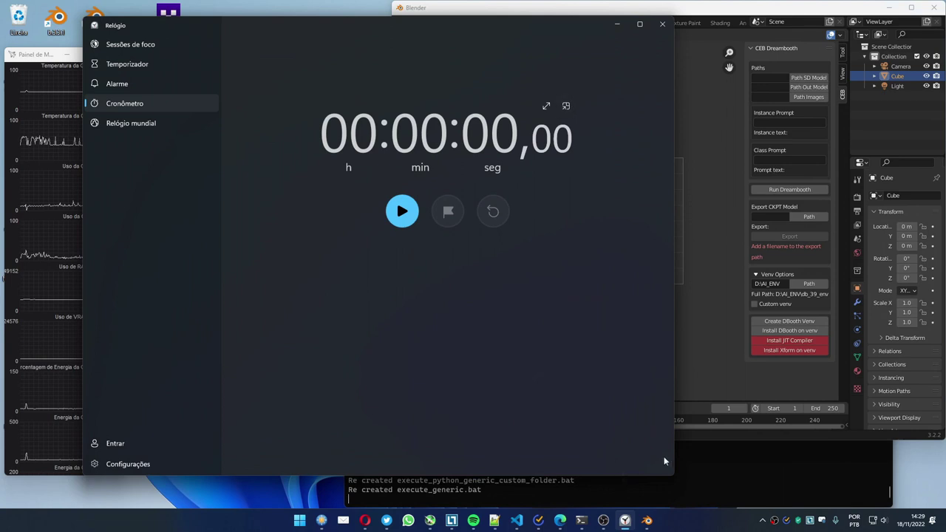
drag(667, 476, 522, 464)
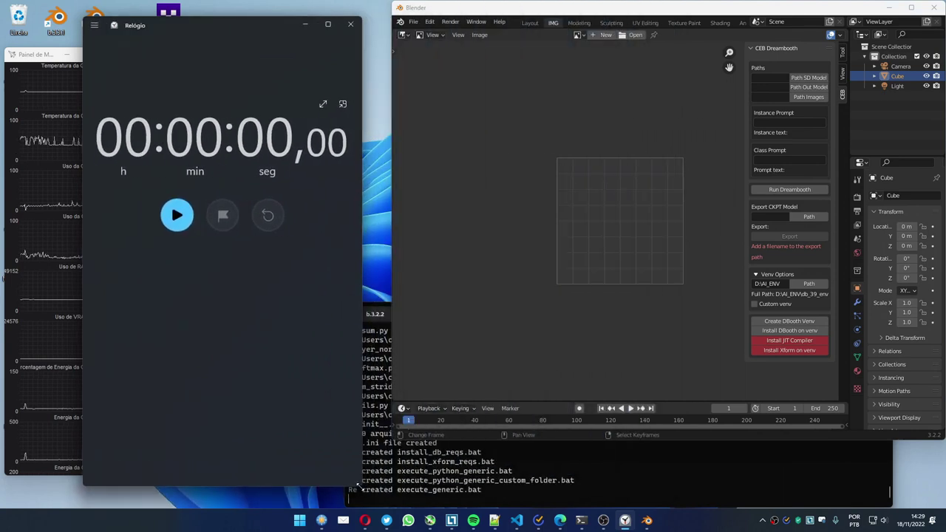
drag(358, 485, 330, 285)
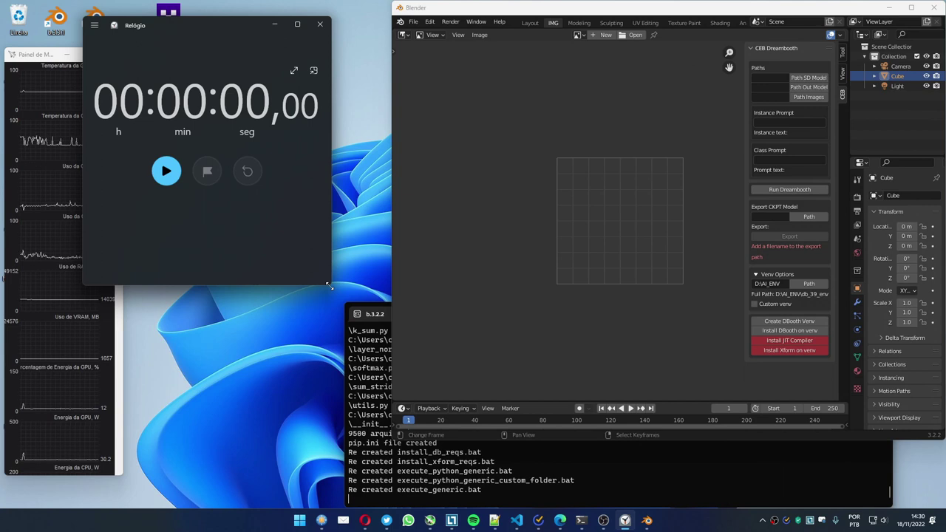
drag(198, 29, 246, 17)
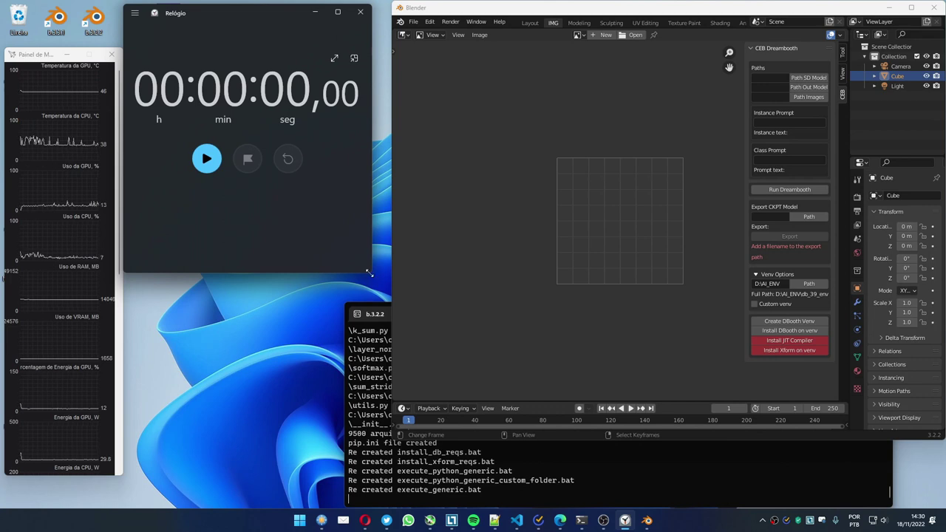
drag(369, 271, 367, 213)
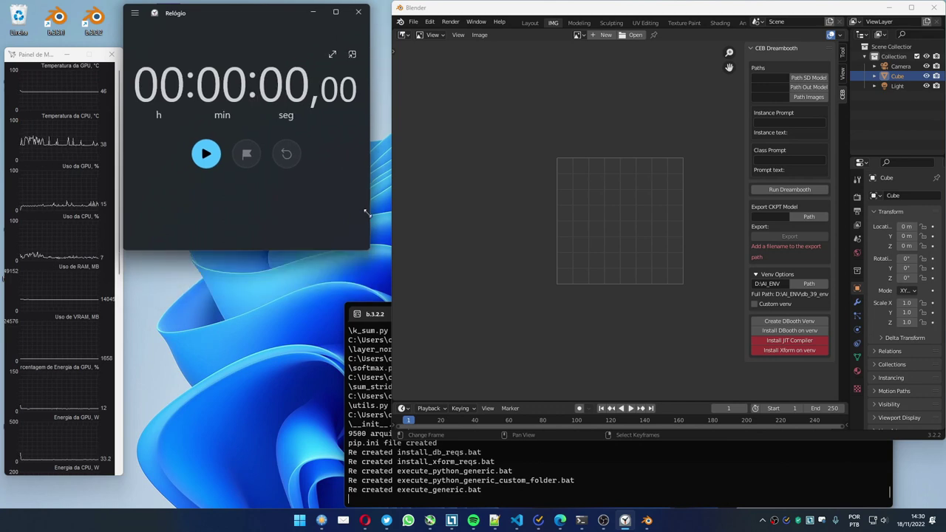
Start the stopwatch and install the JIT compiler from JIT_Compiler_CUDAv11.8_Final.7z, watching the console
click(205, 154)
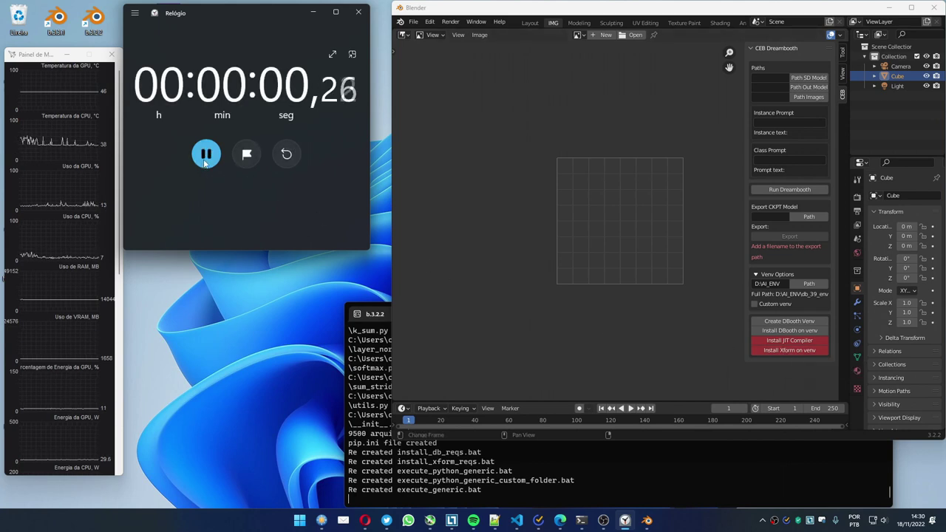
click(773, 344)
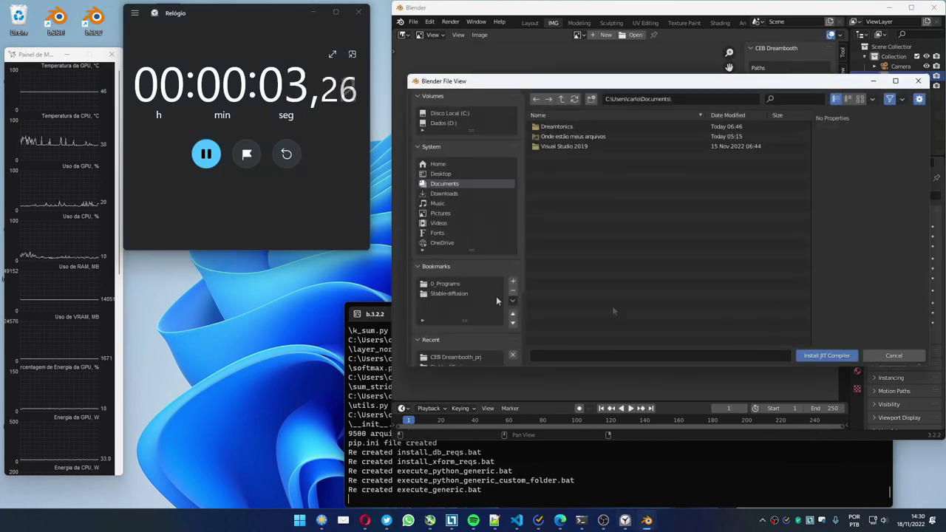
click(451, 356)
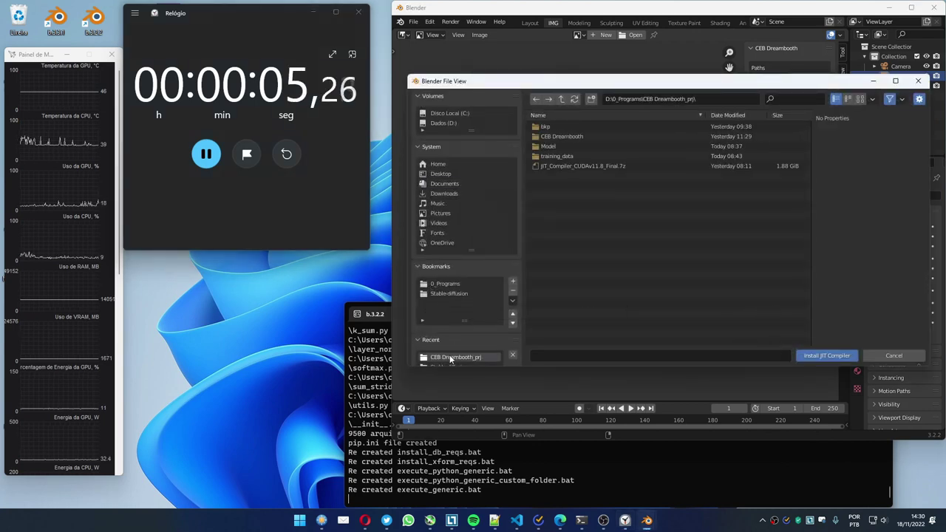
click(568, 167)
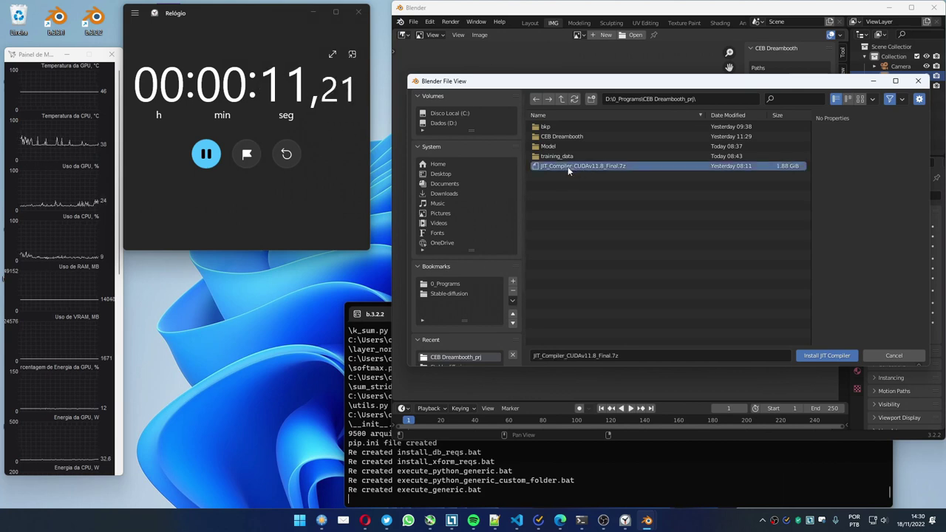
click(820, 355)
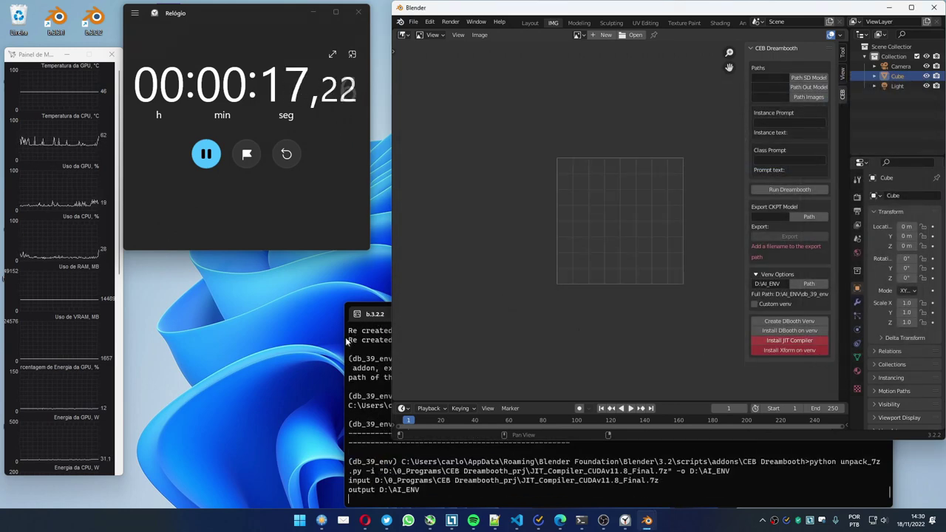
click(353, 399)
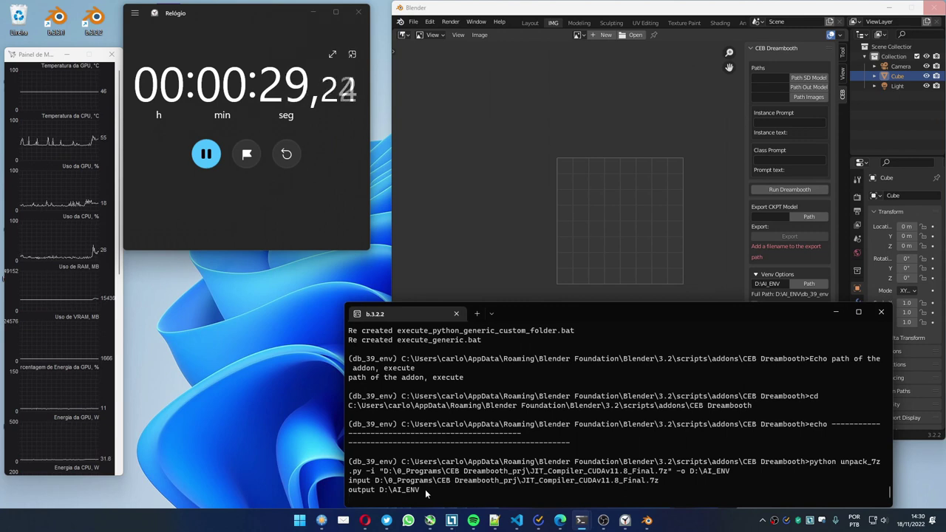
Once unpacking finishes, pause the stopwatch and reset it to 00:00:00,00
click(714, 12)
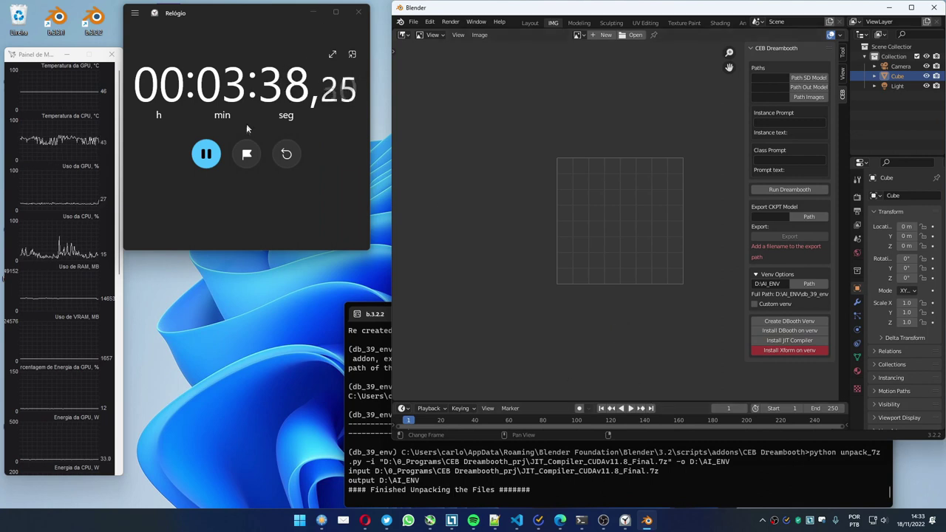
click(206, 153)
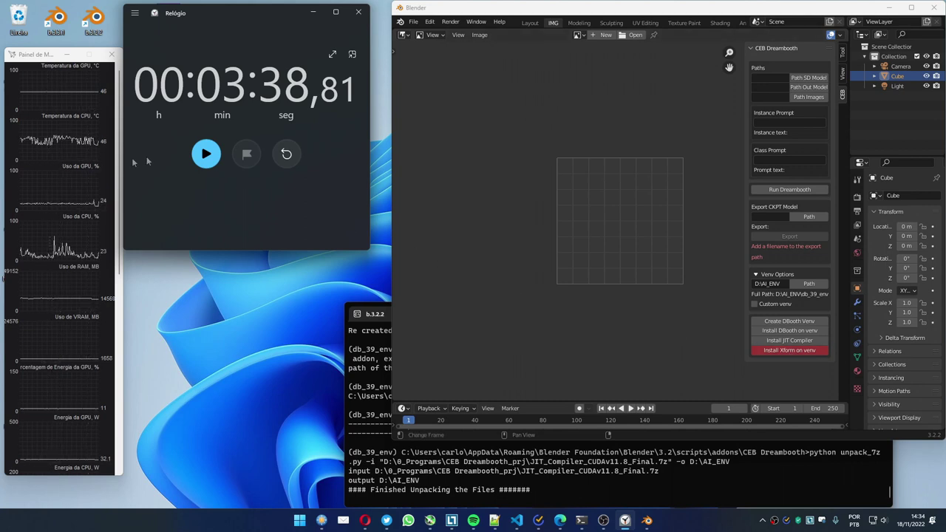
click(285, 156)
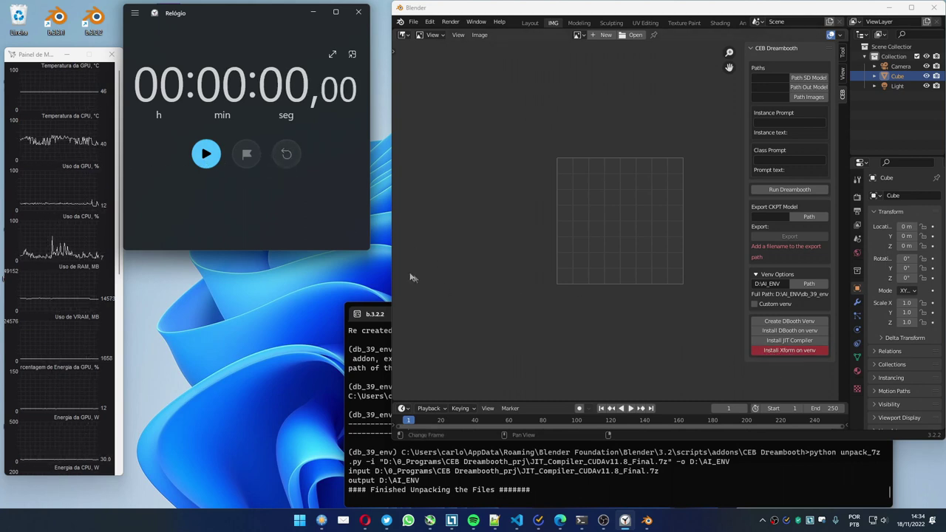
Time the xformers installation into db_39_env with the stopwatch, then minimize the Clock
click(205, 157)
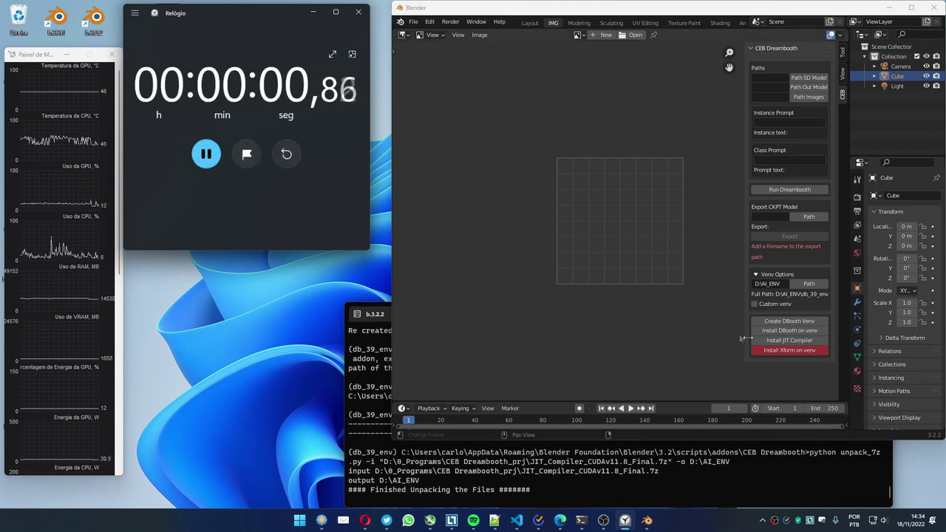
click(777, 351)
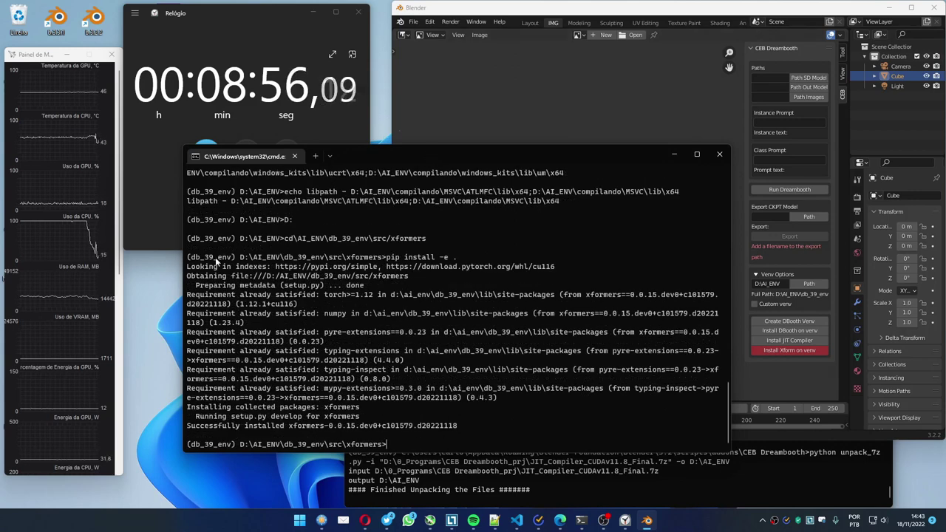
click(207, 144)
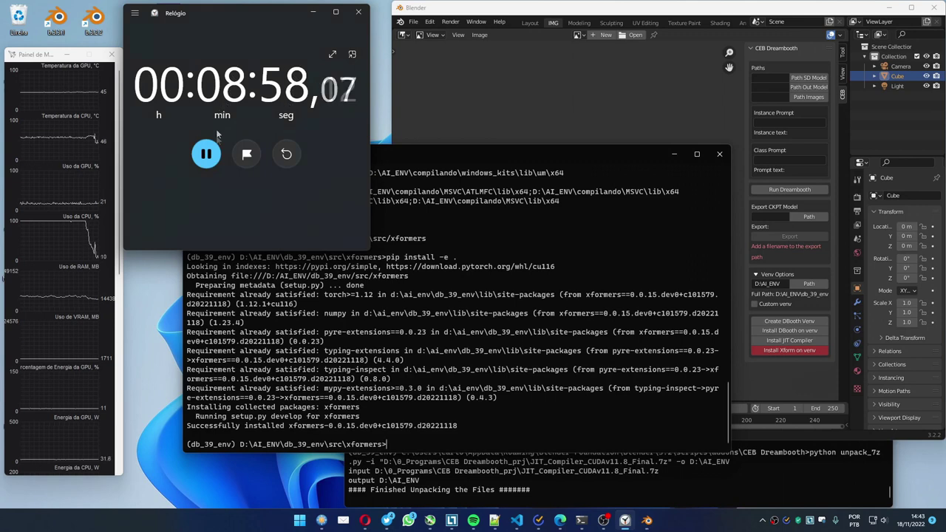
click(210, 156)
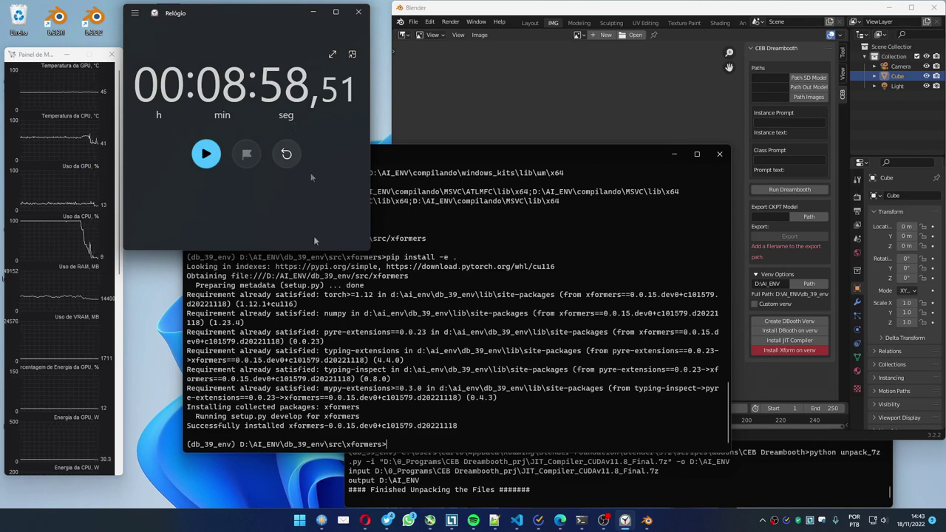
click(311, 12)
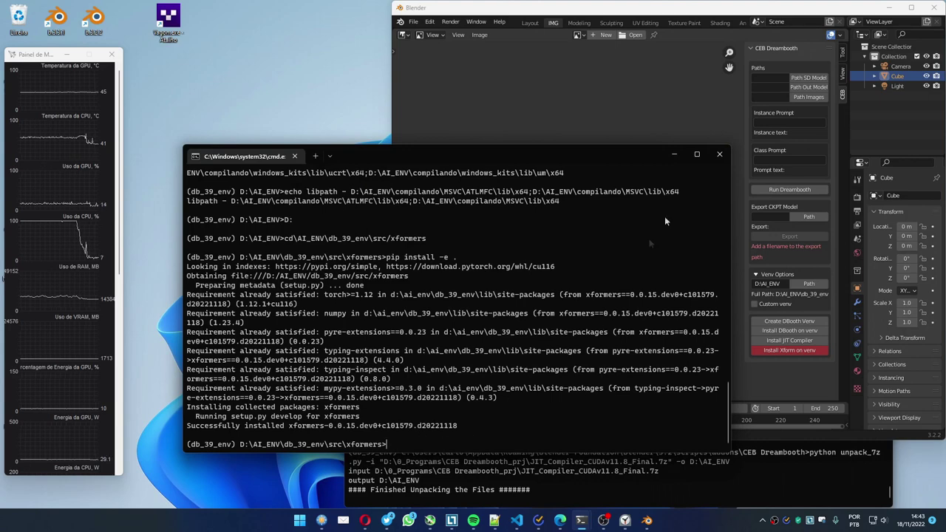
Close the finished xformers command window and widen the CEB Dreambooth sidebar
click(713, 158)
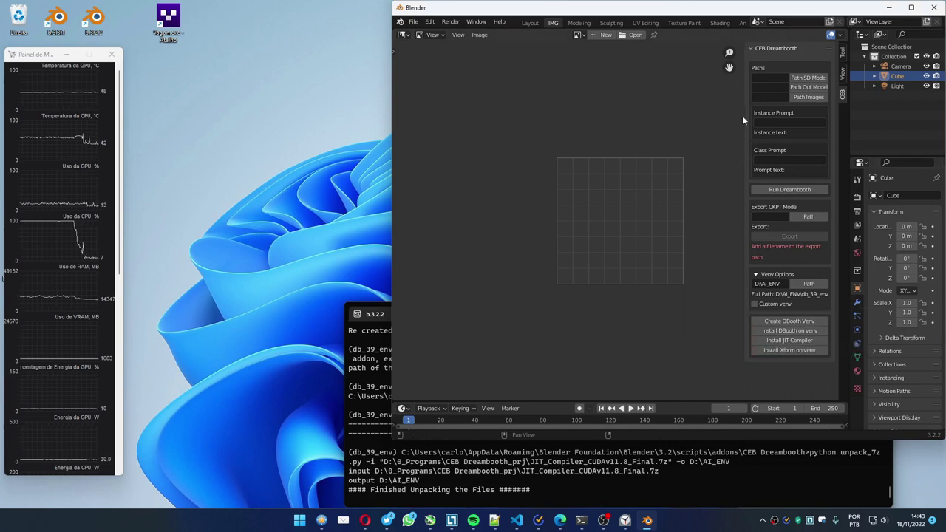
drag(744, 116, 715, 115)
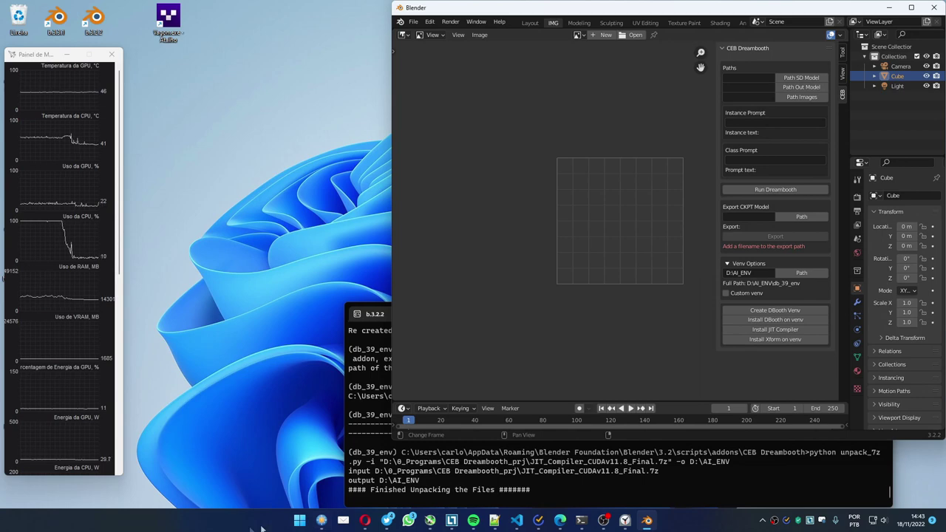
click(322, 522)
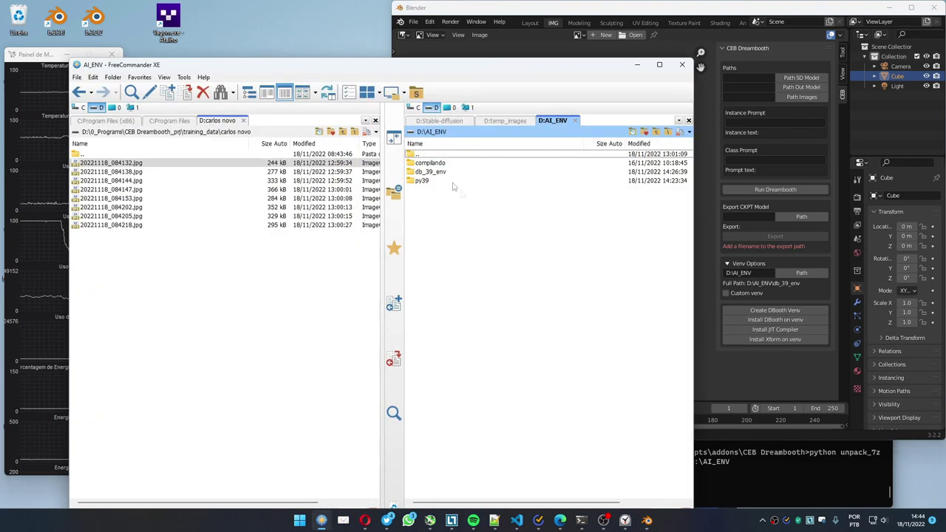
double_click(430, 154)
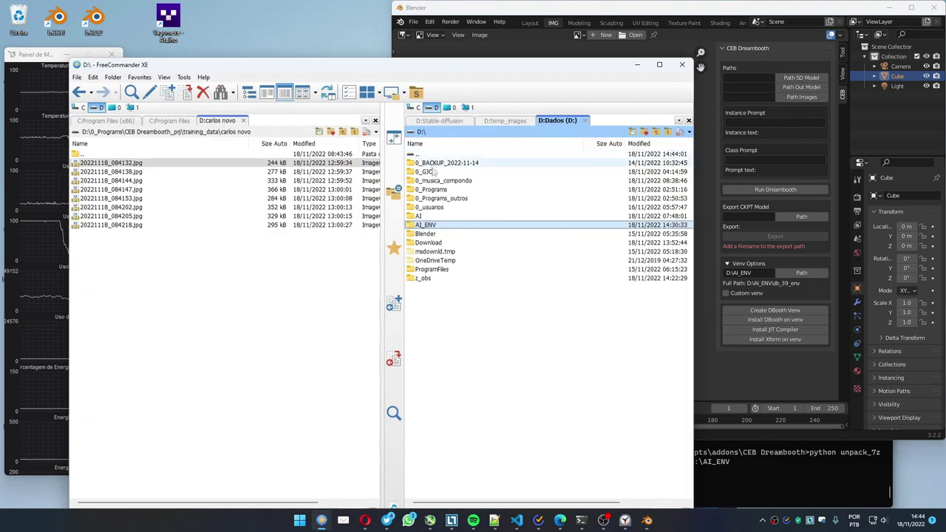
double_click(435, 189)
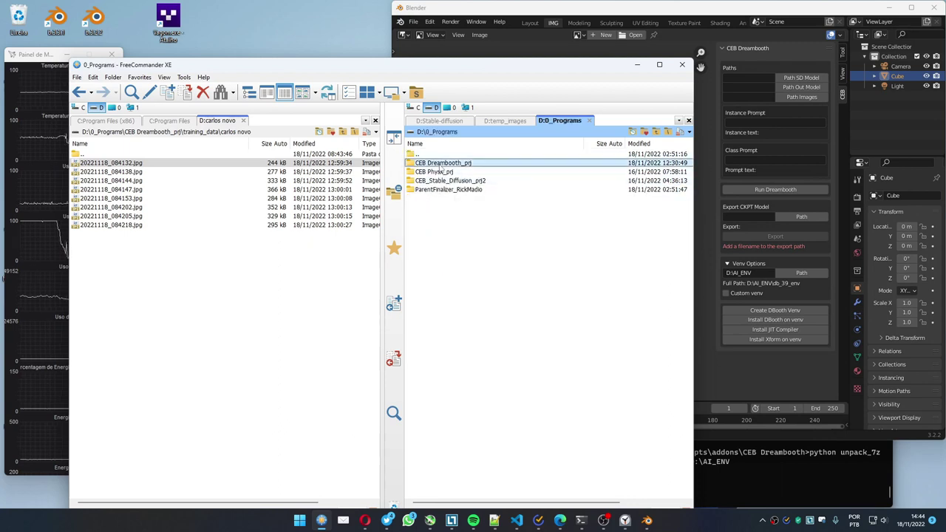
double_click(440, 163)
double_click(425, 180)
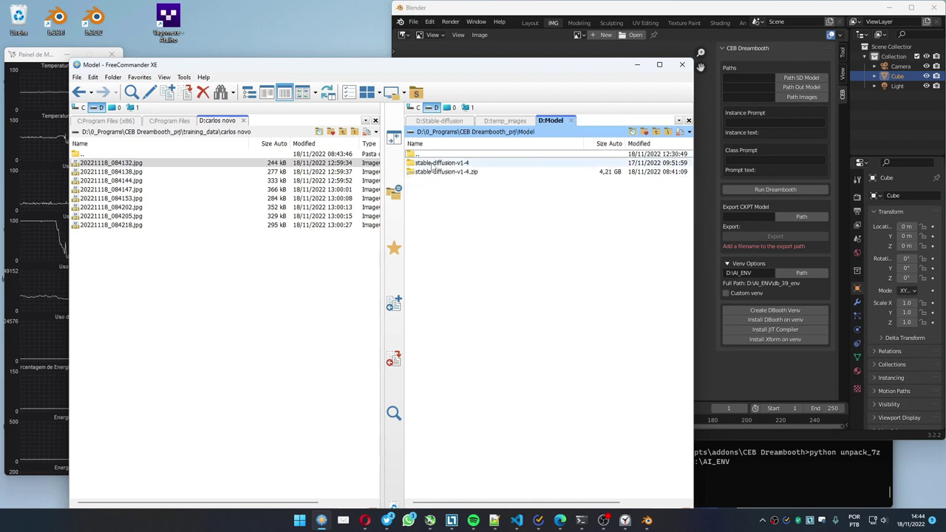
double_click(432, 164)
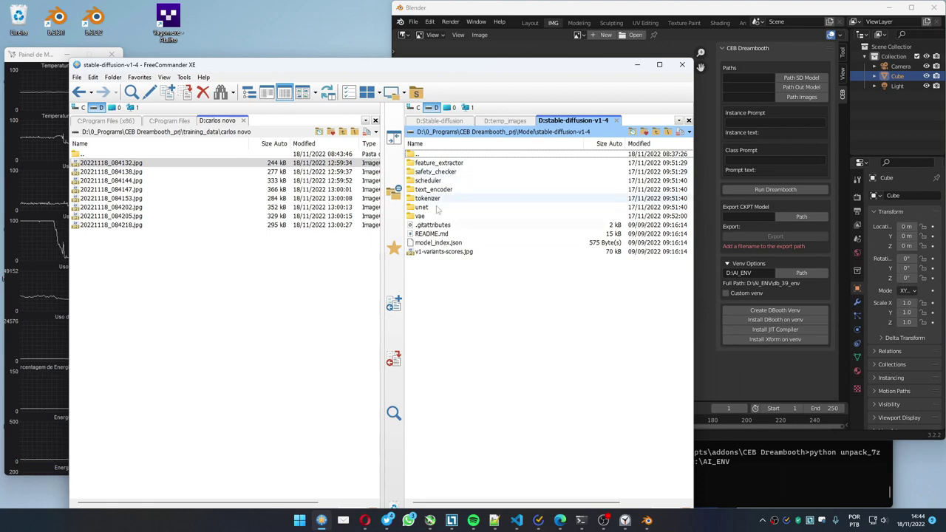
double_click(458, 154)
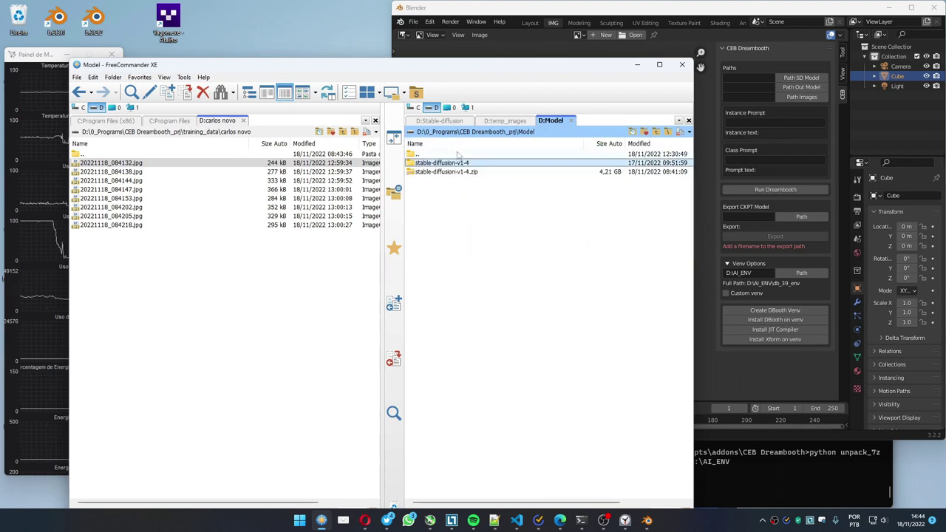
click(637, 65)
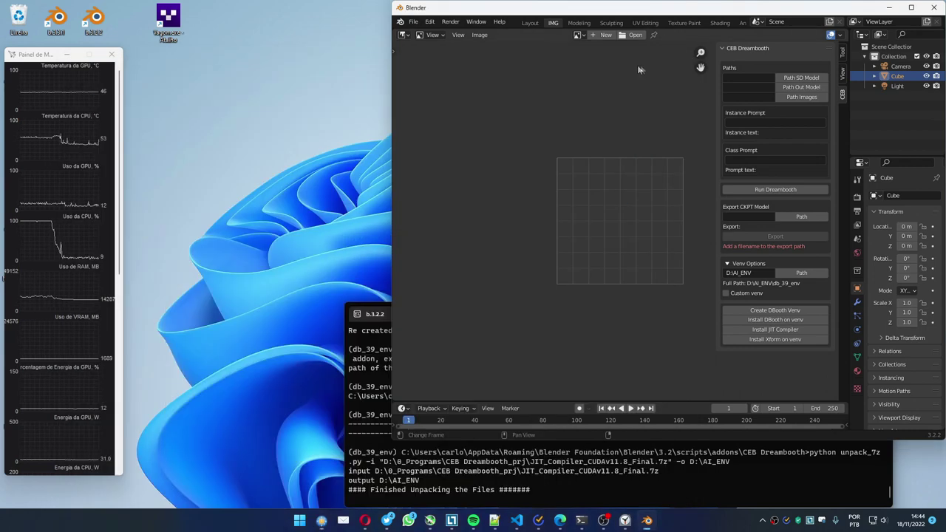
Point Path SD Model to 0_Programs\CEB Dreambooth_prj\Model\stable-diffusion-v1-4
click(795, 79)
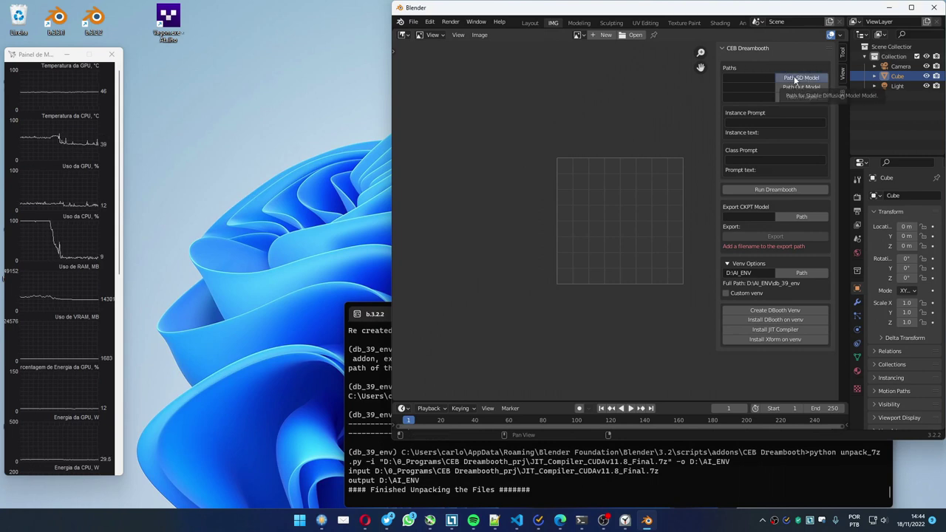
click(462, 283)
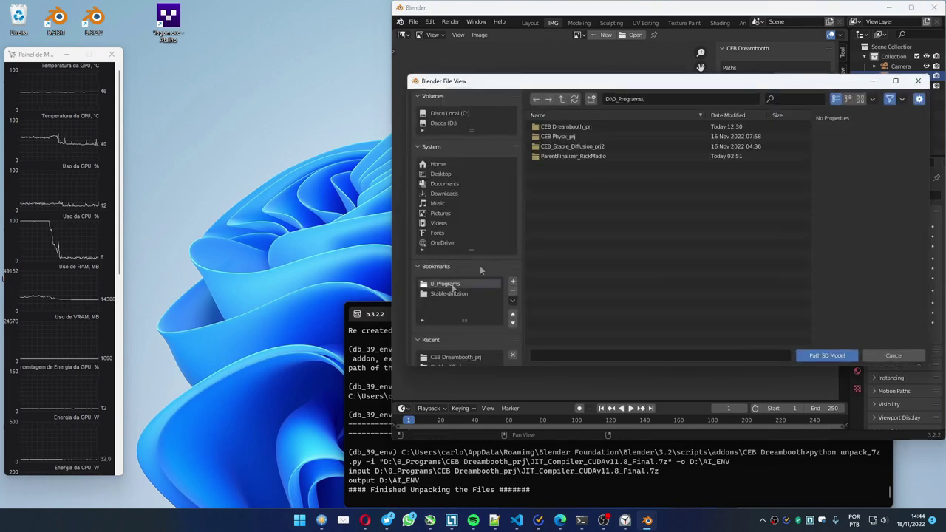
double_click(558, 127)
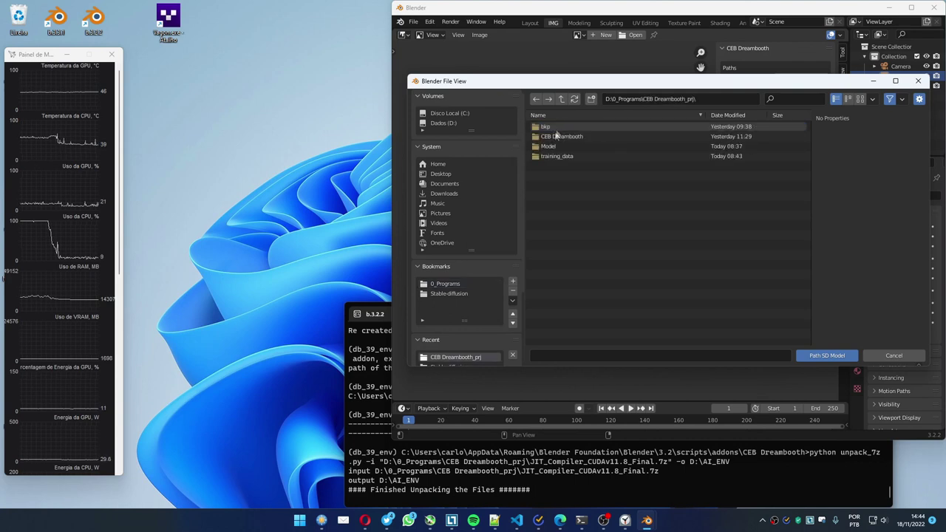
double_click(553, 136)
double_click(551, 129)
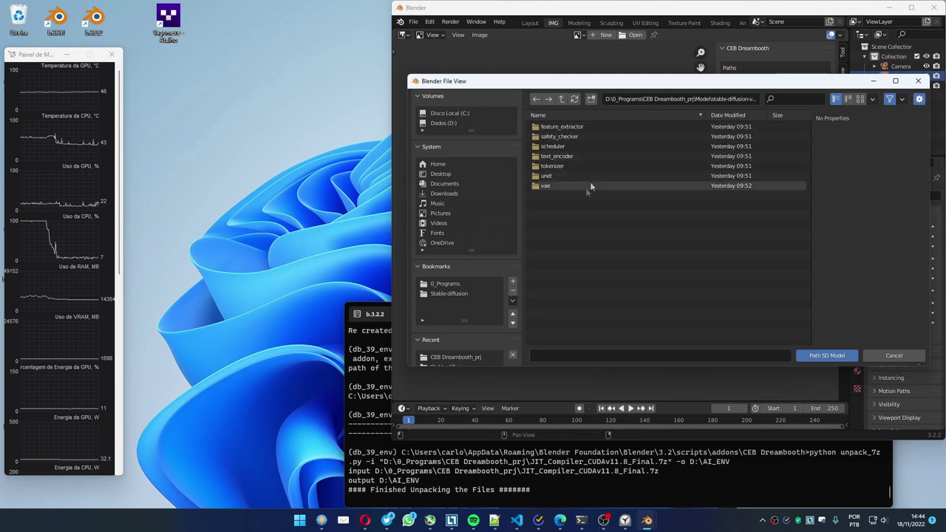
click(822, 355)
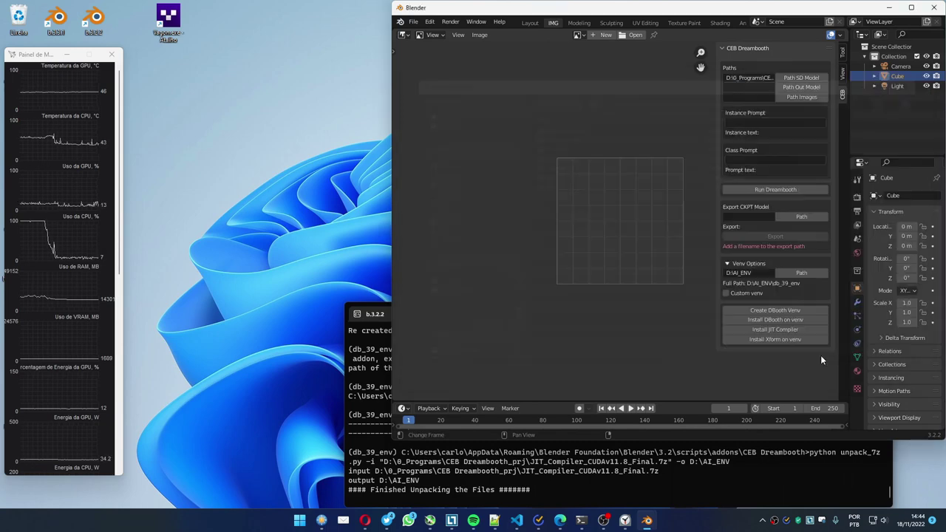
Browse for the output model path and create a new folder named model_out in D:\AI_ENV
click(793, 88)
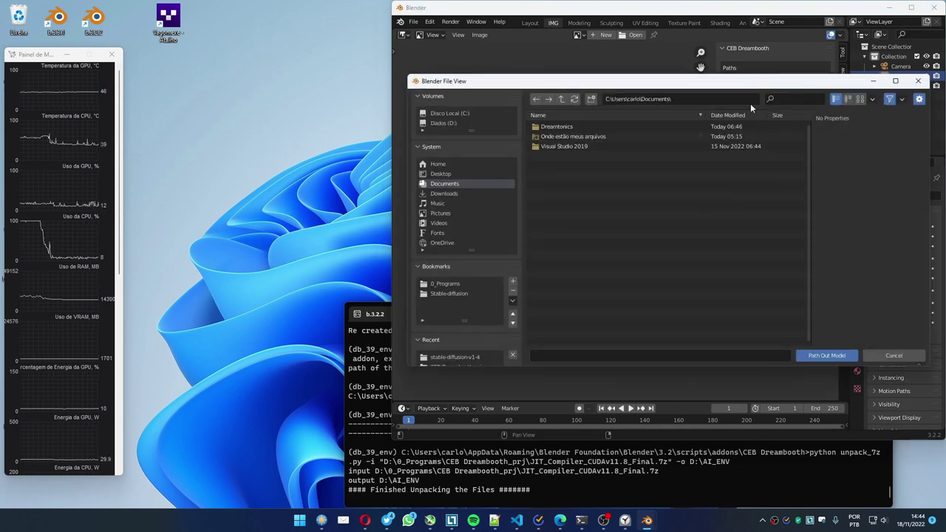
click(442, 285)
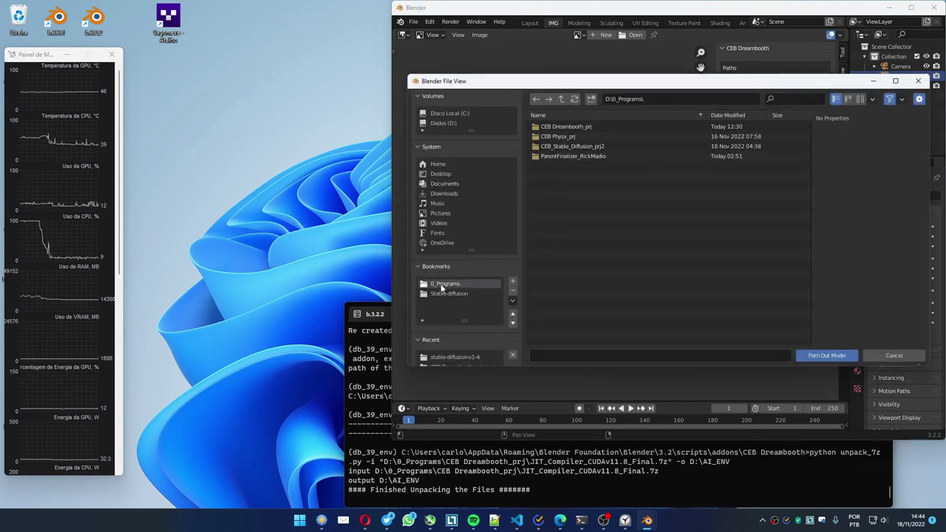
scroll(446, 290, down, 1)
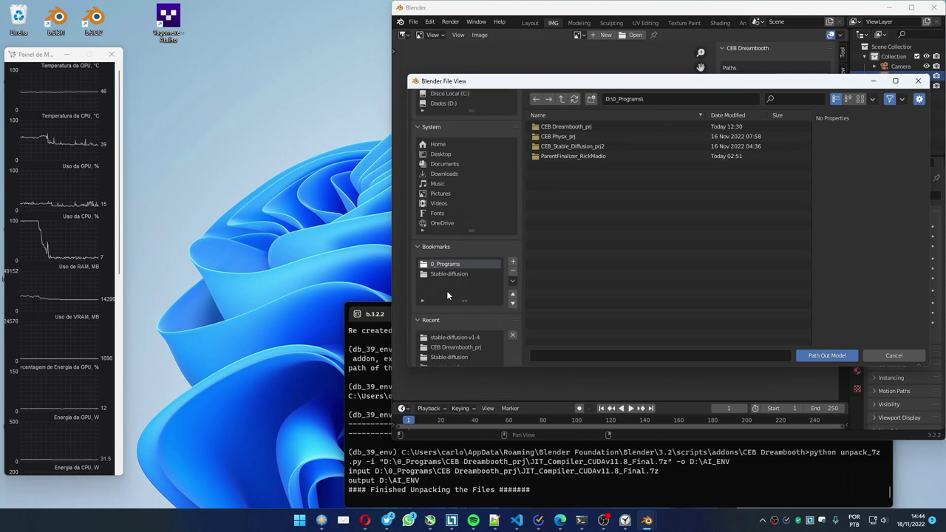
click(561, 98)
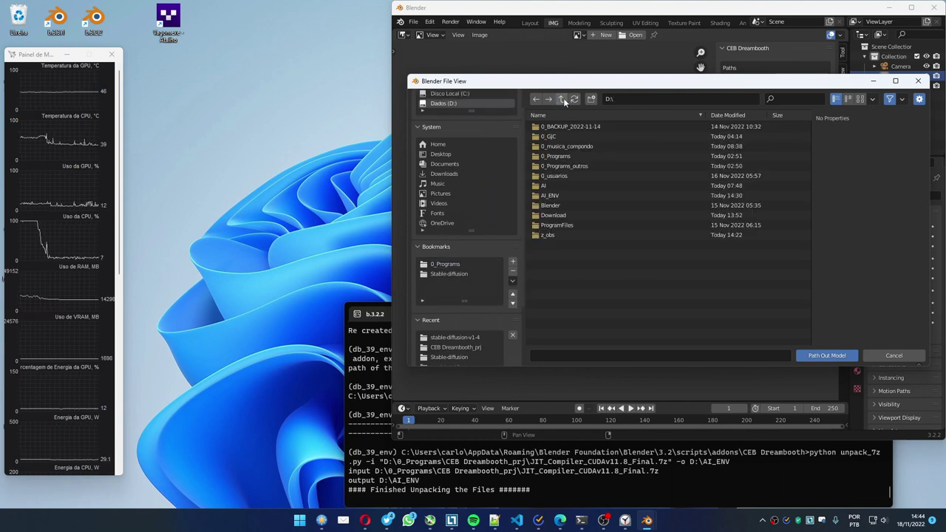
double_click(549, 195)
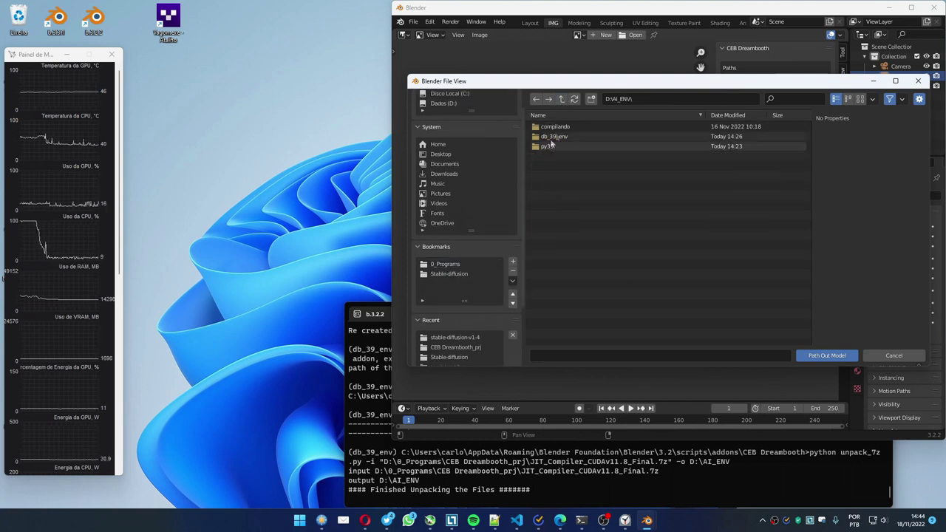
click(591, 99)
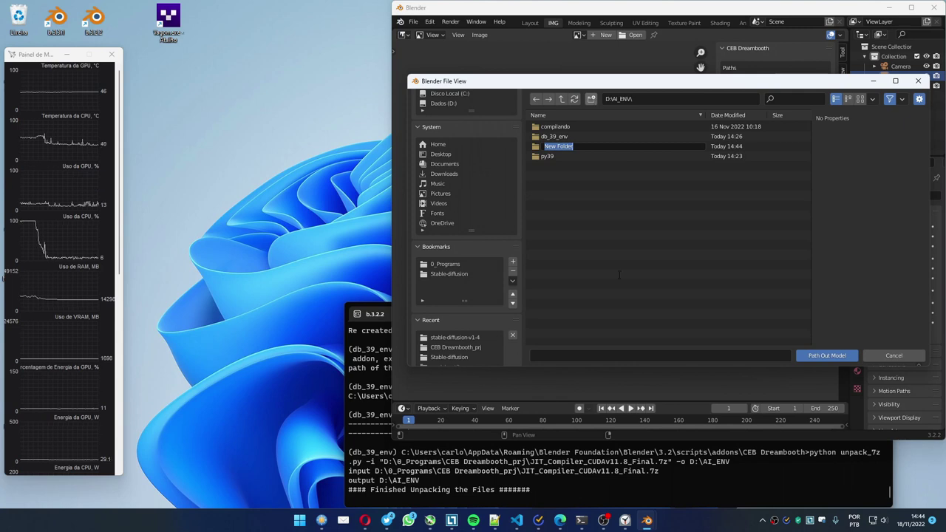
text(model_out)
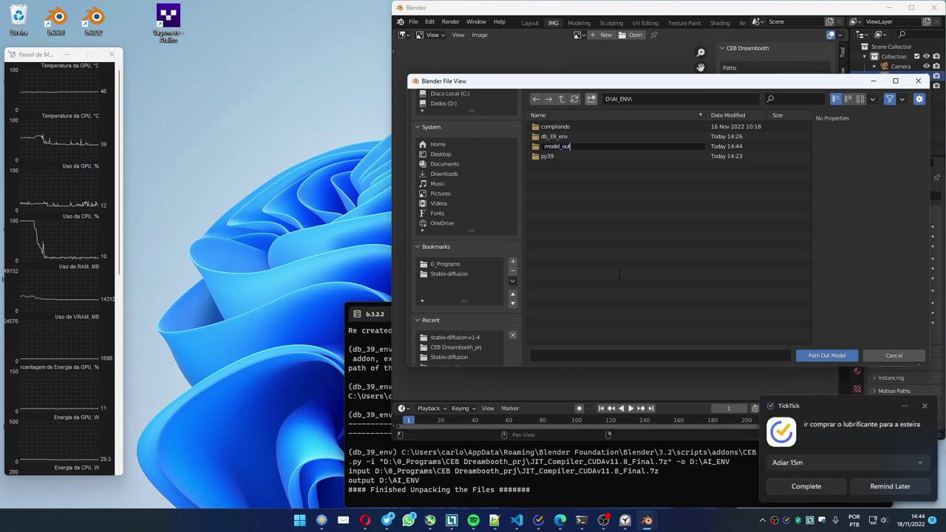
key(Return)
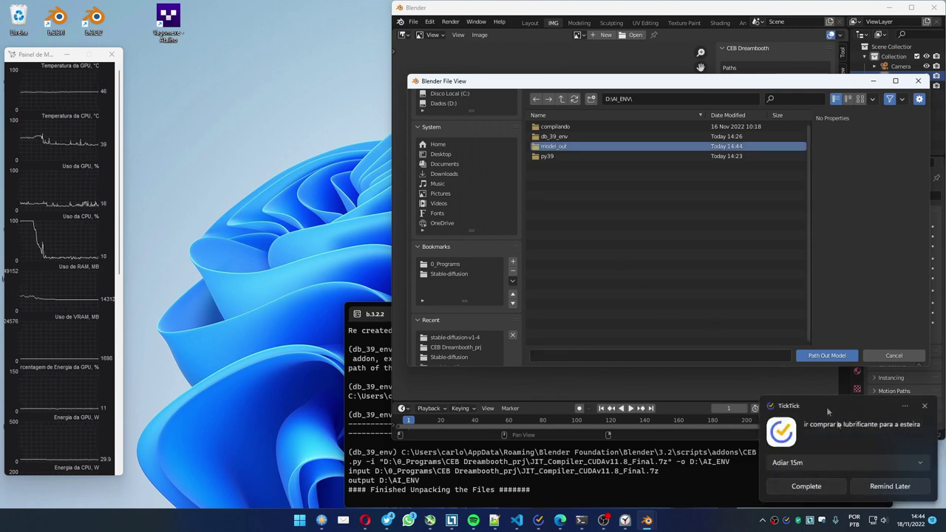
Dismiss the reminder notification and set D:\AI_ENV\model_out as the output model path
click(883, 486)
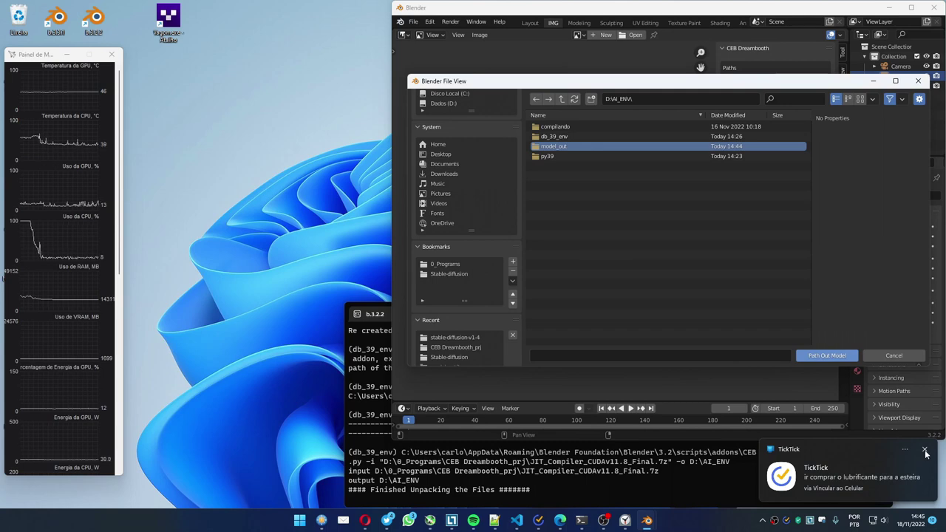
click(923, 449)
double_click(565, 147)
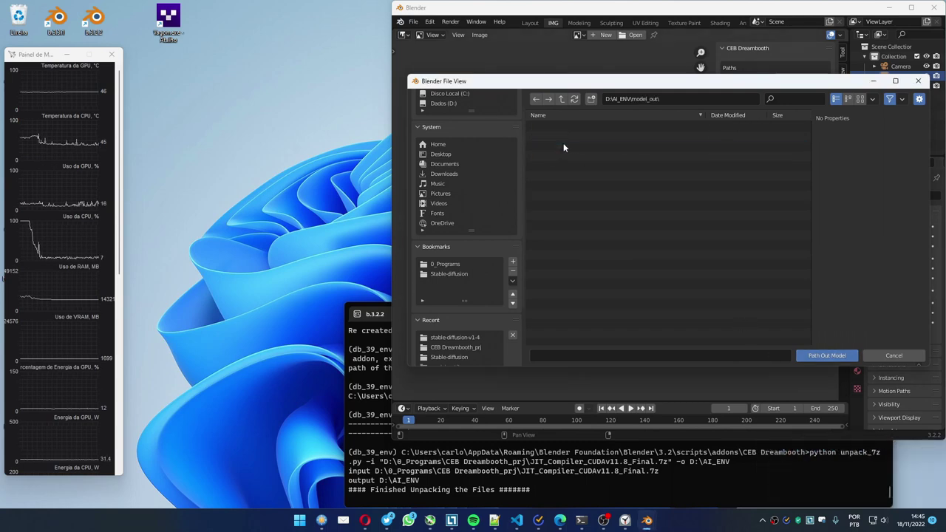
click(825, 356)
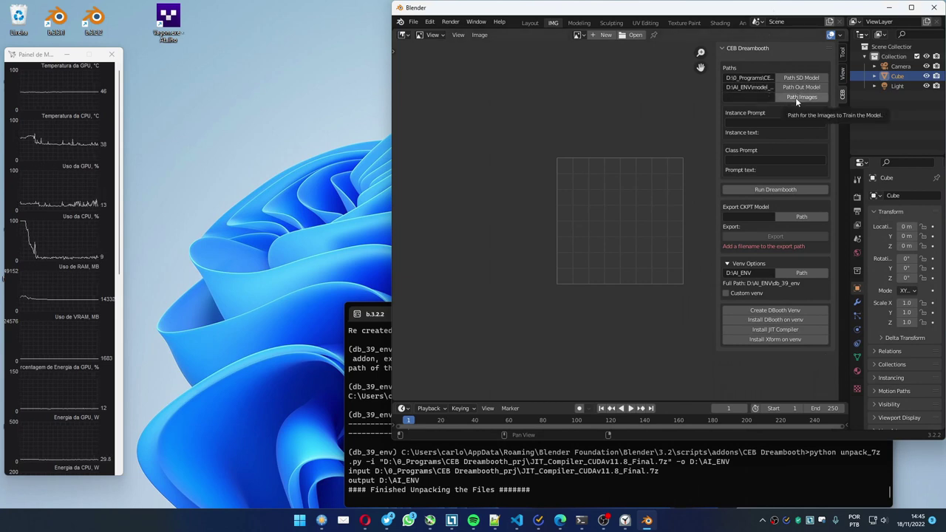
In FreeCommander, open training_data\dog and view the first unsplash puppy photo
click(321, 520)
click(423, 154)
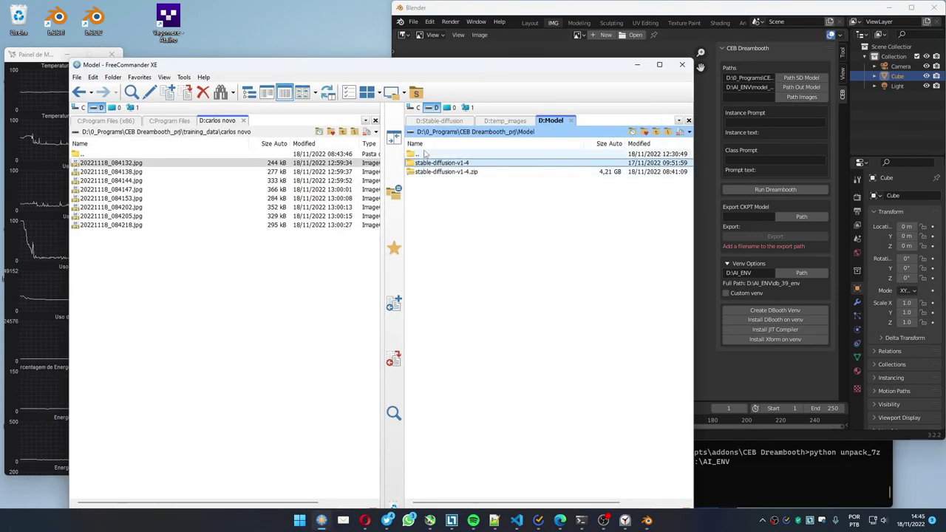
double_click(423, 155)
click(423, 188)
double_click(423, 189)
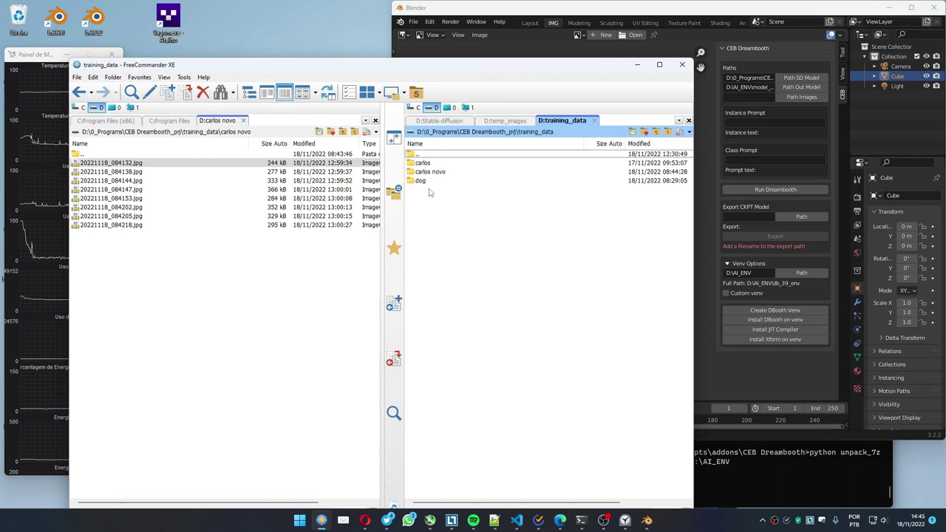
double_click(423, 183)
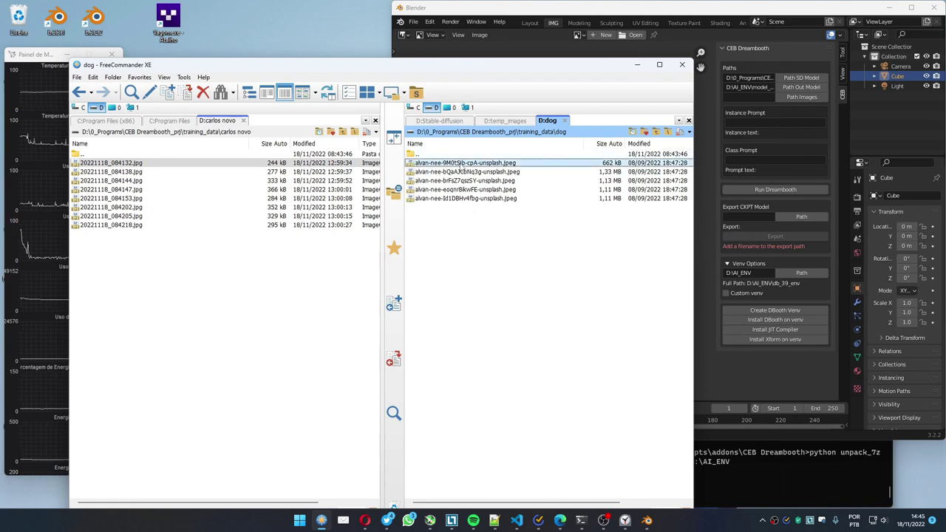
double_click(462, 164)
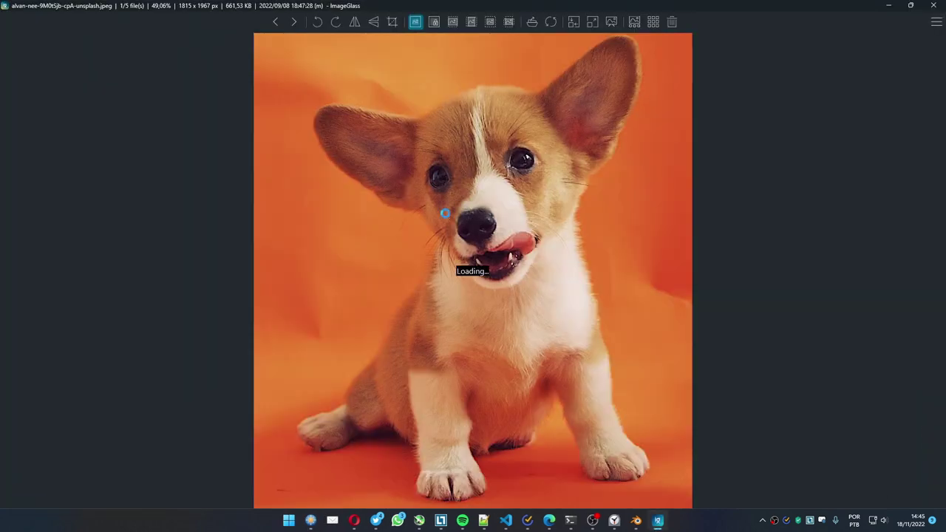
key(Right)
key(Right)
key(Right)
key(Right)
key(Right)
key(Right)
key(Right)
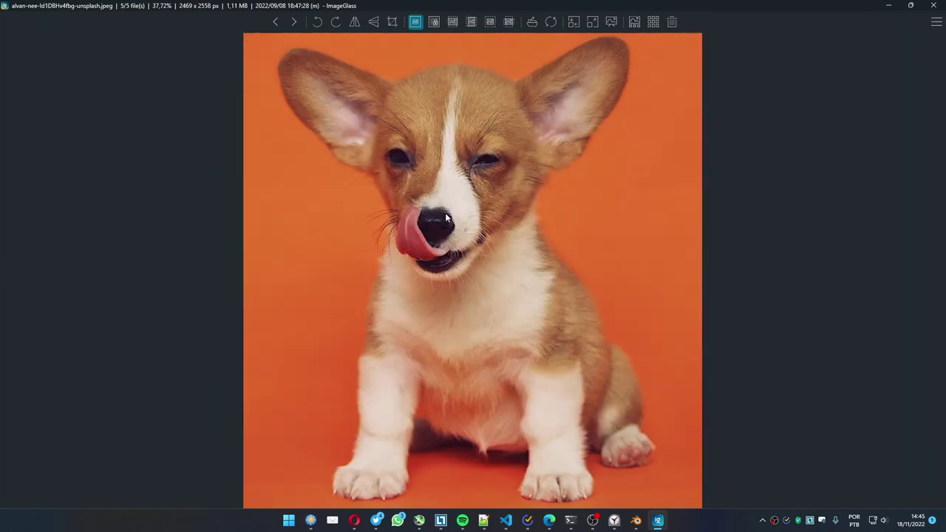
key(Right)
key(Right)
key(Right)
key(Right)
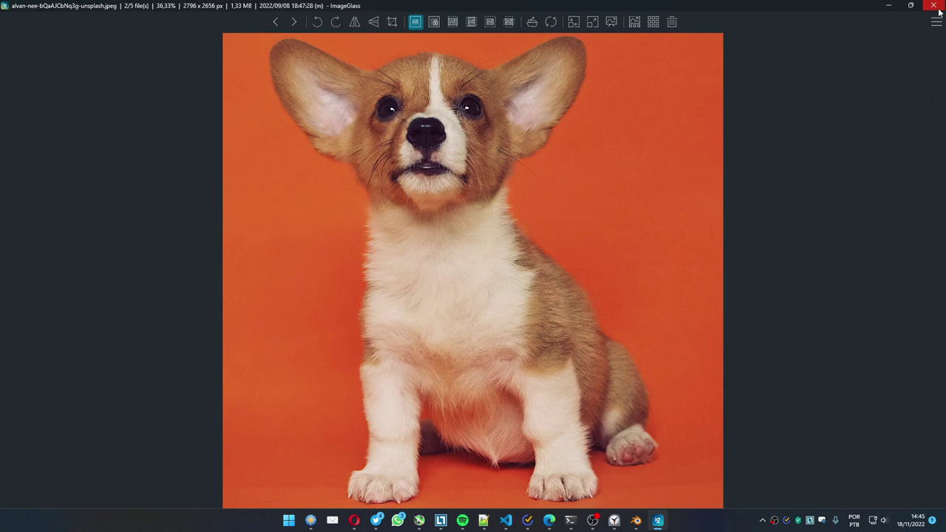
click(938, 7)
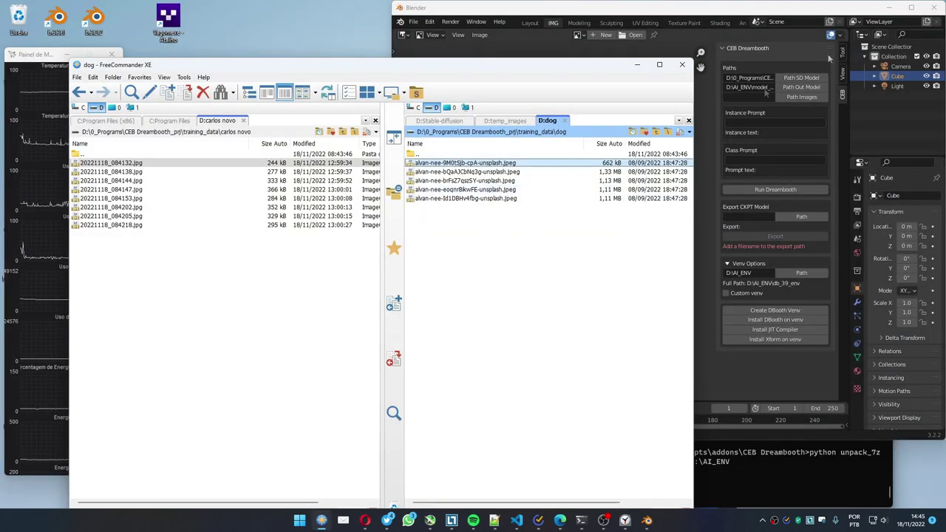
Set the training images path to CEB Dreambooth_prj\training_data\dog
click(788, 97)
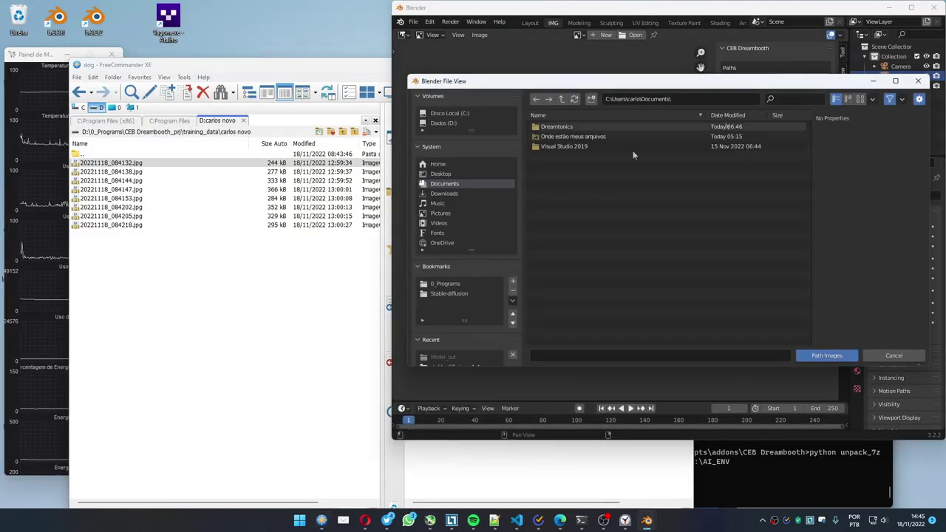
click(445, 284)
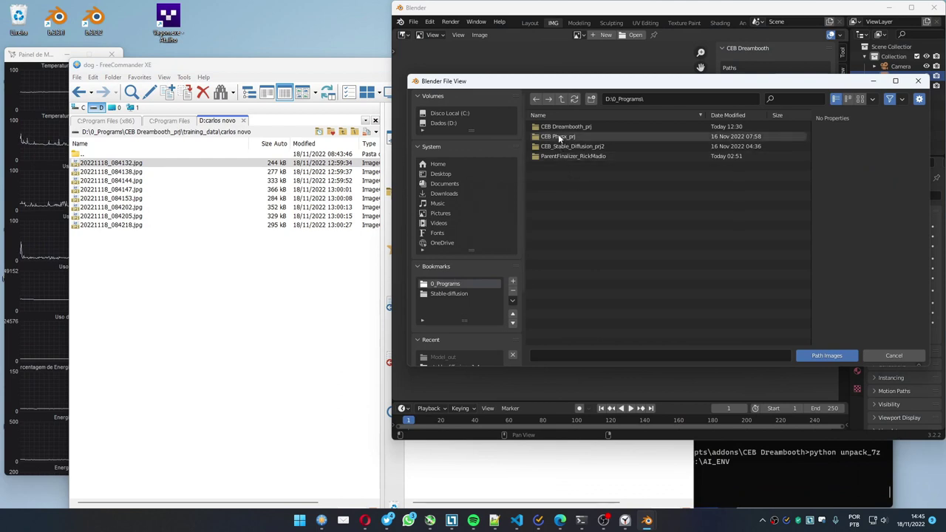
double_click(558, 127)
click(557, 158)
double_click(558, 158)
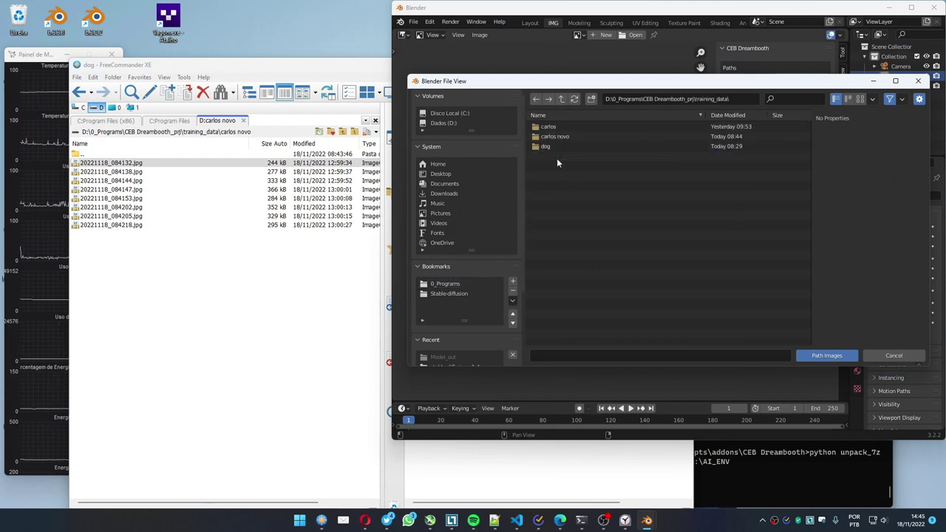
double_click(546, 146)
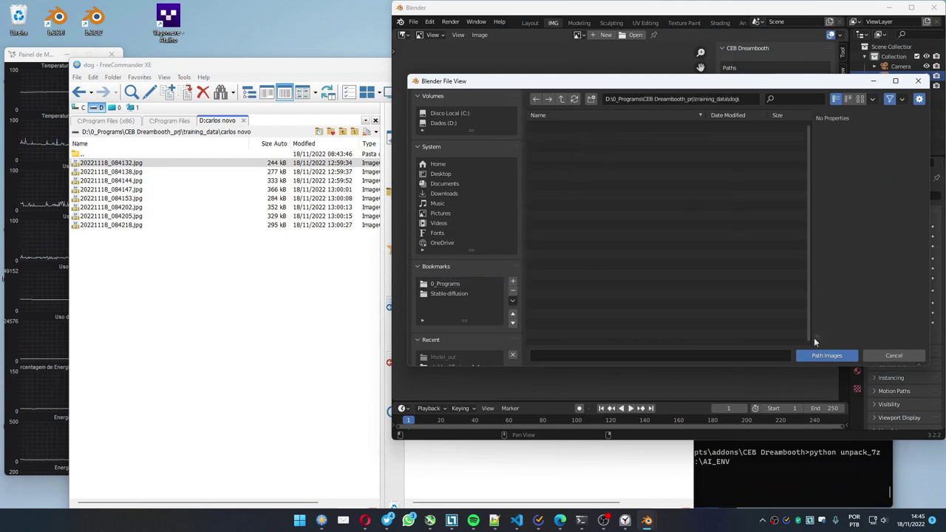
click(820, 356)
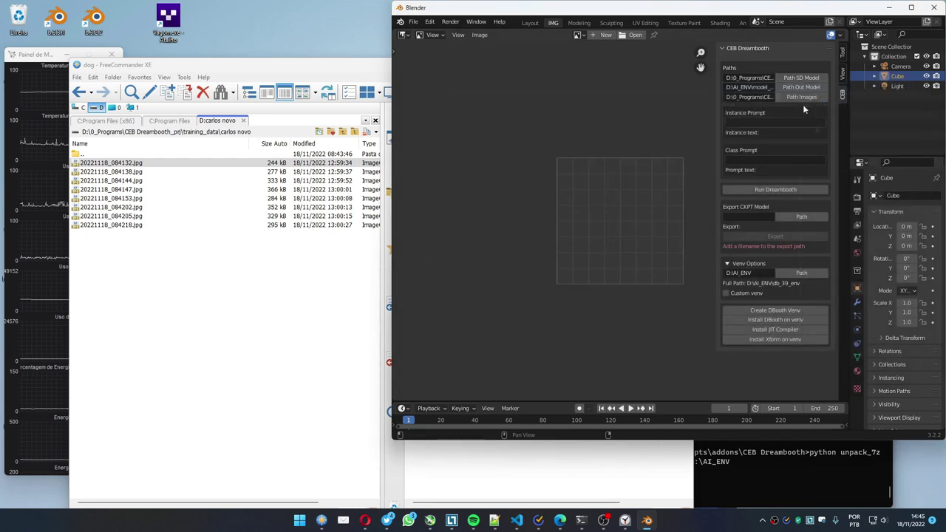
Enter 'a photo of zxc dog' as the Instance Prompt
click(762, 123)
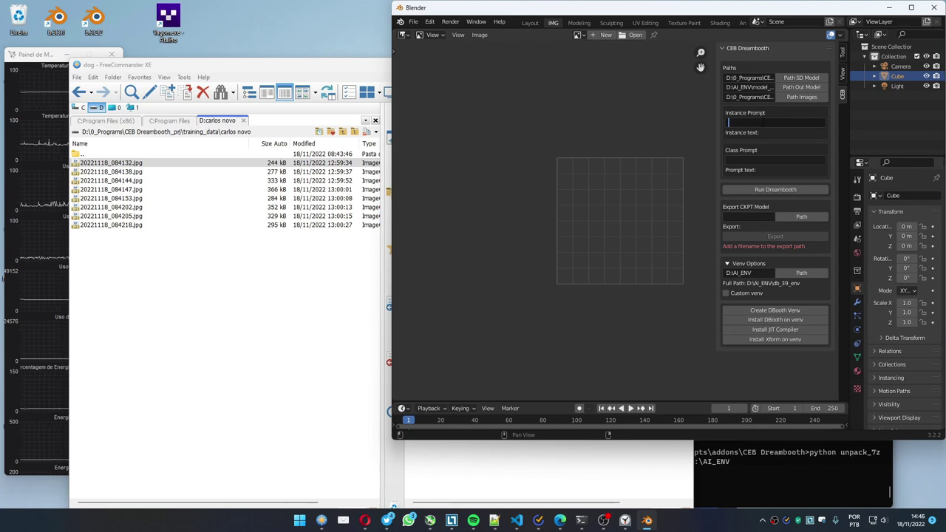
text(photo of zwx)
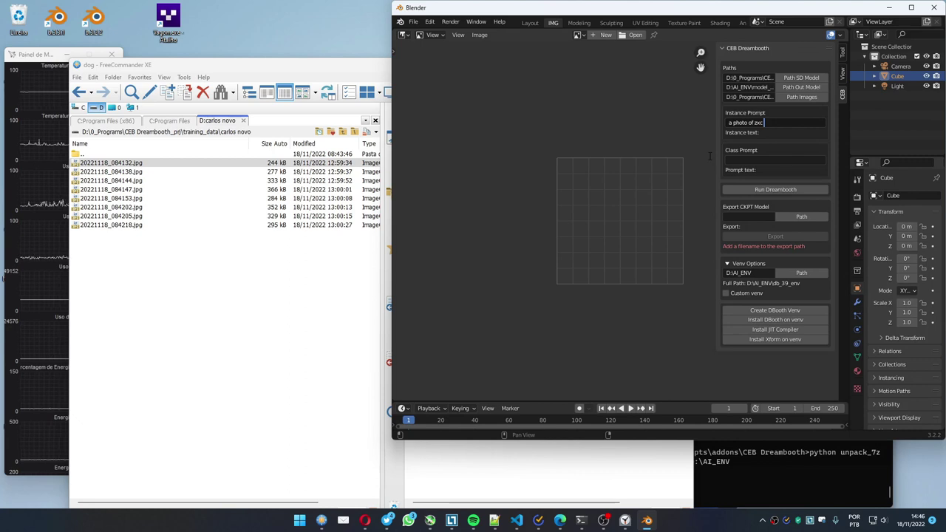
text(dog)
key(Return)
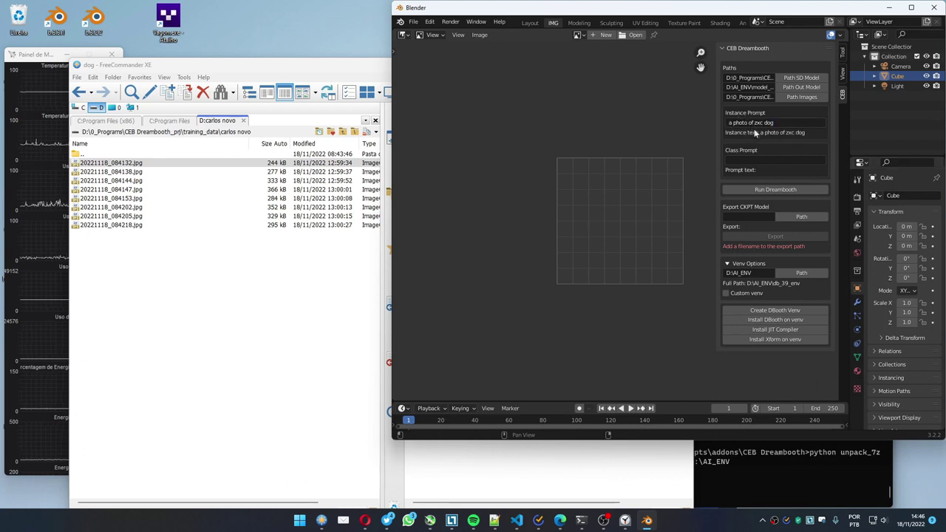
Enter 'a photo of dog' as the Class Prompt, correcting a typo
click(752, 159)
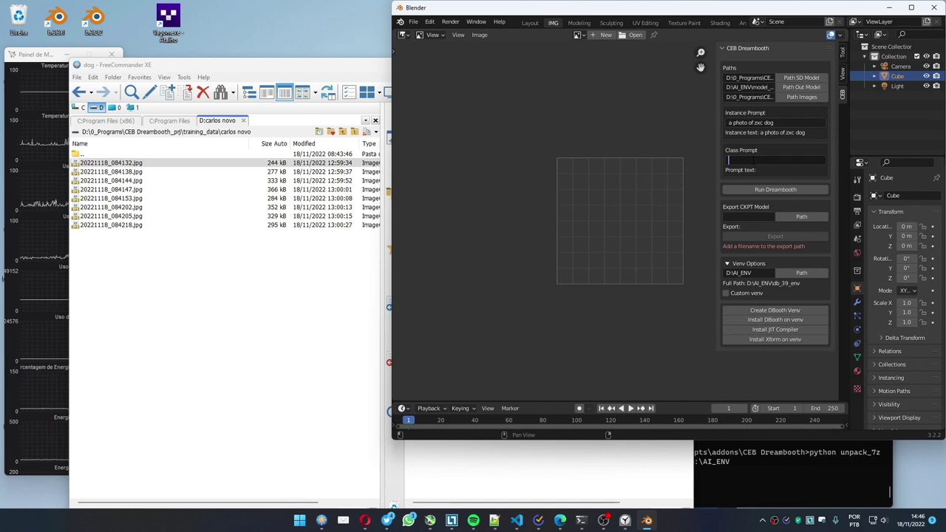
key(BackSpace)
text(photo o)
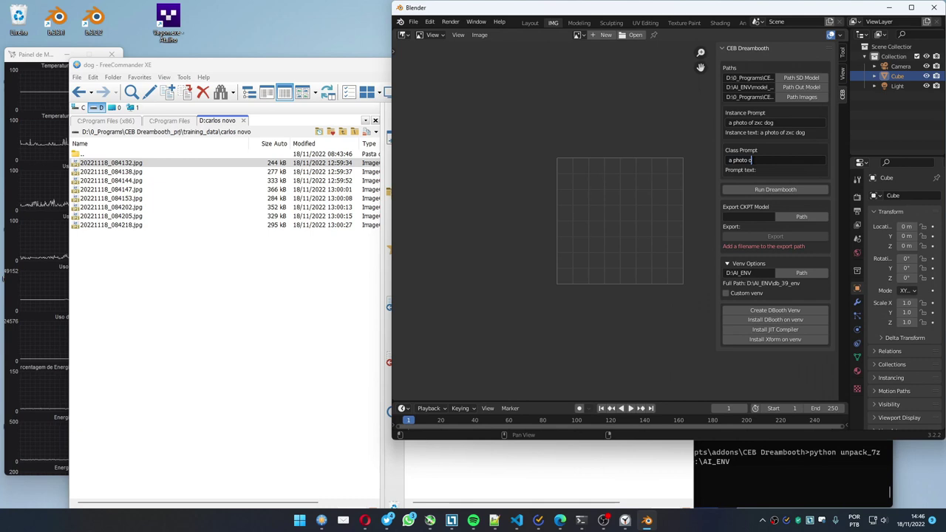
text(f dog)
key(Return)
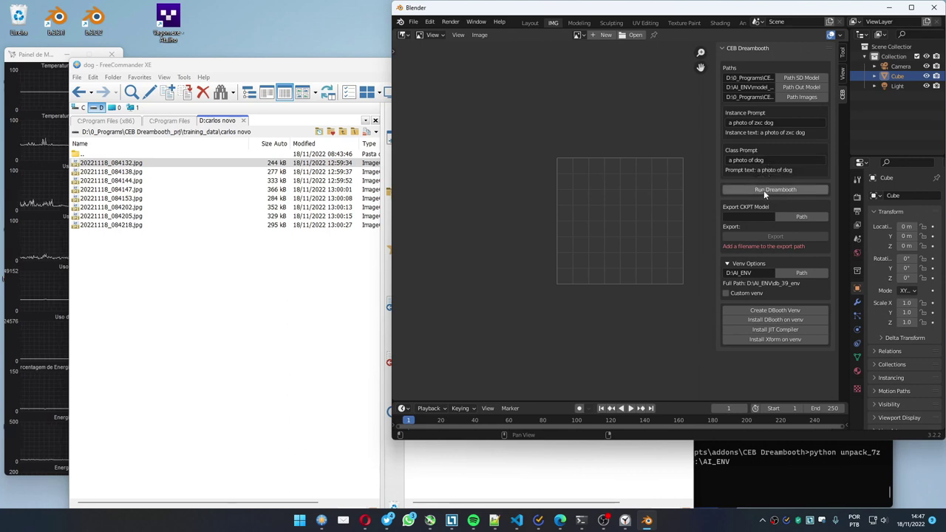
Run Dreambooth training, restart the stopwatch from zero, and minimize FreeCommander
click(765, 193)
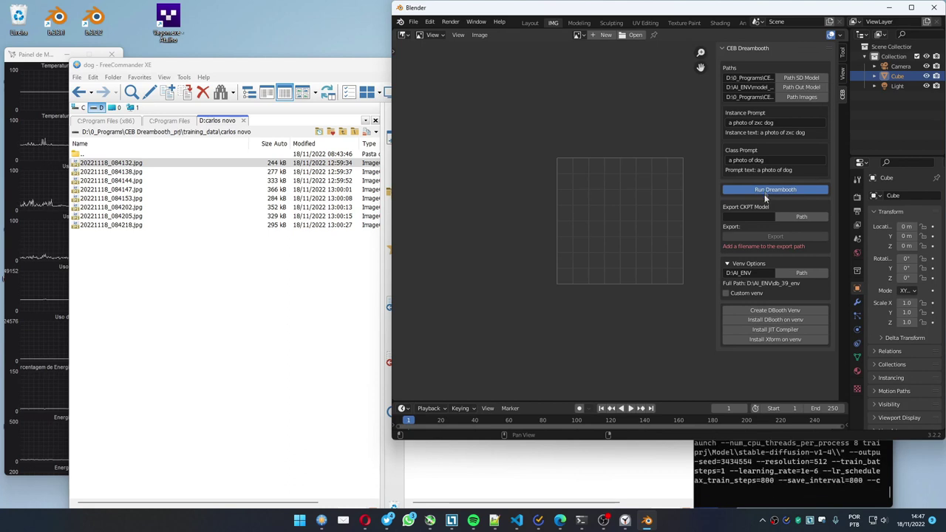
click(891, 507)
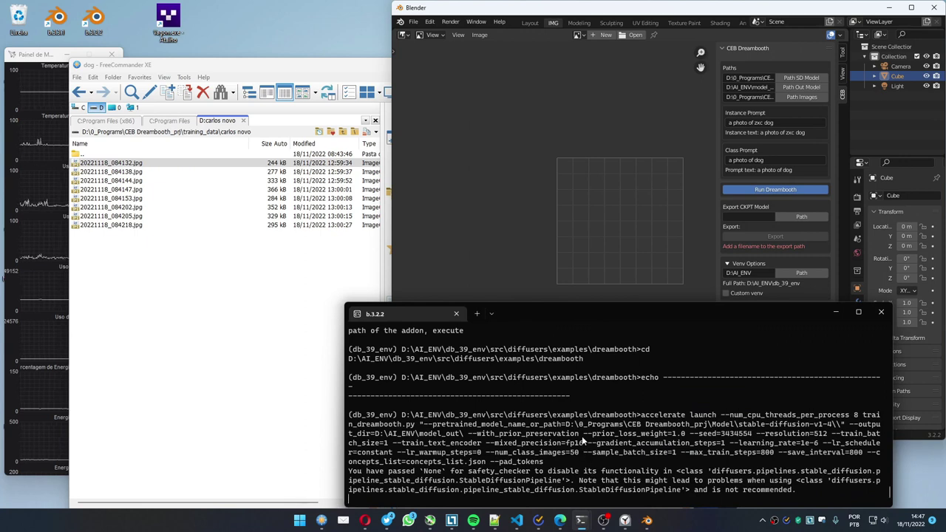
click(624, 521)
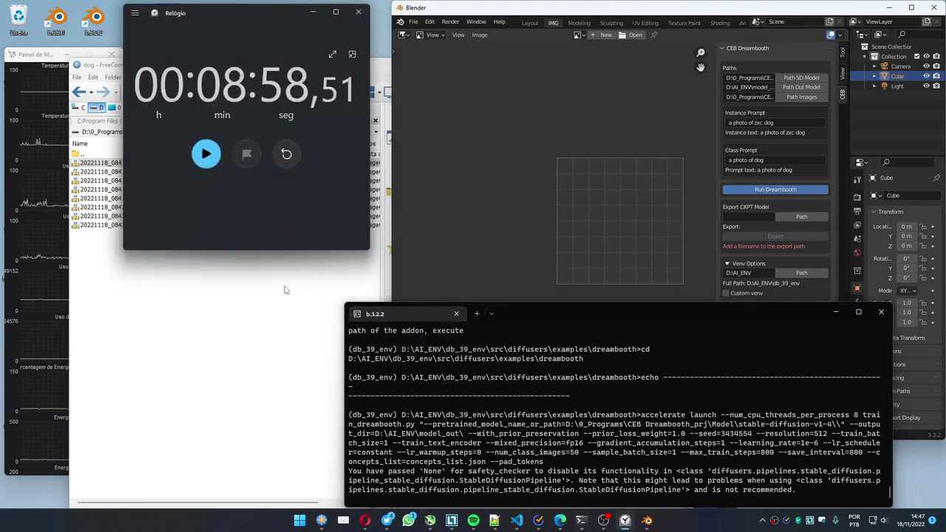
click(287, 153)
click(206, 154)
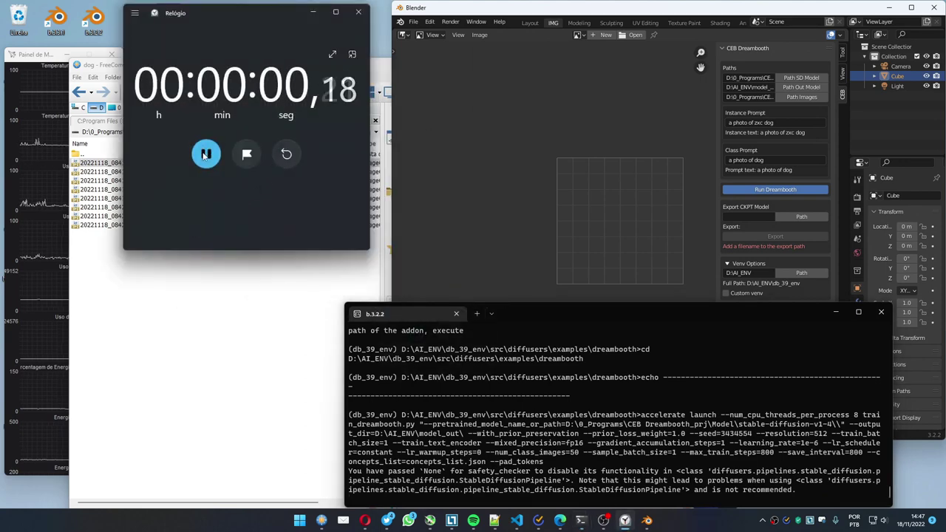
click(236, 302)
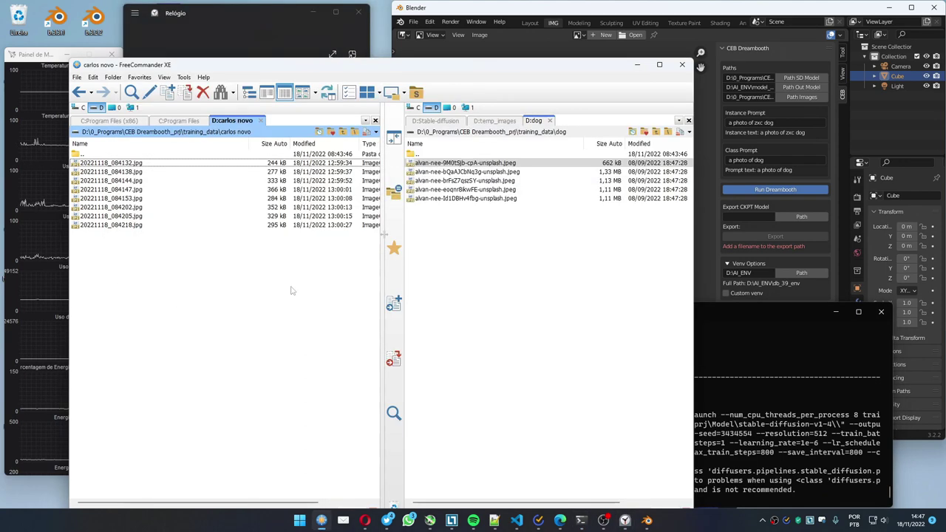
click(640, 62)
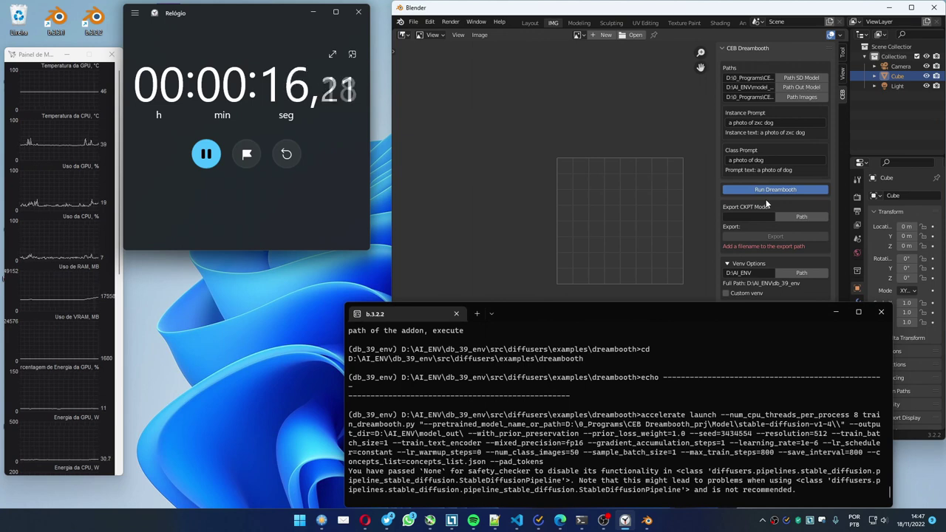
Wait for training to reach 800/800 steps, then pause the stopwatch at 12:01
mouse_move(98, 319)
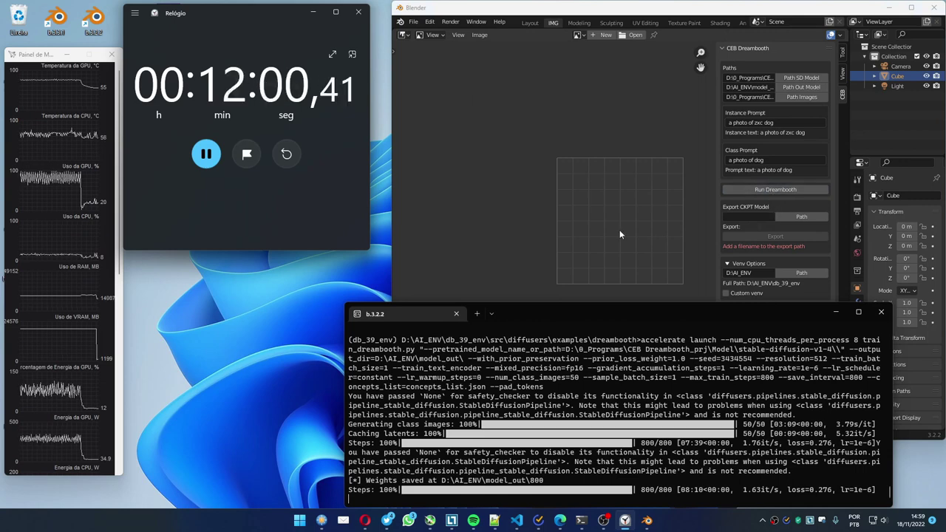
click(206, 154)
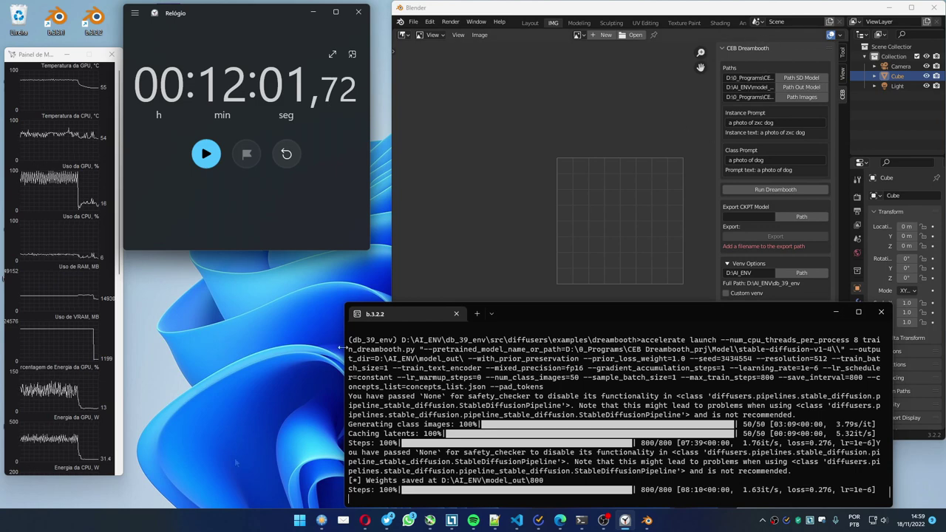
In FreeCommander, go to D:\AI_ENV\model_out and look inside folder 0
click(321, 520)
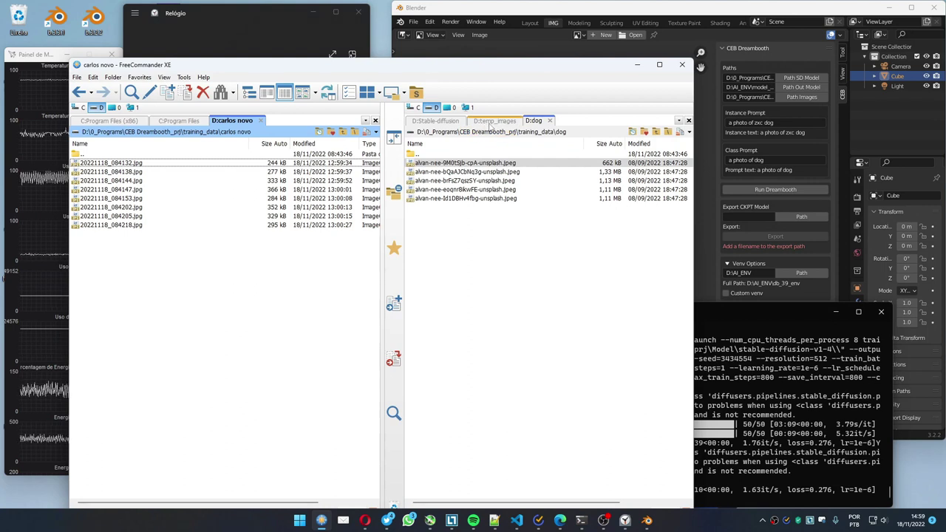
click(421, 131)
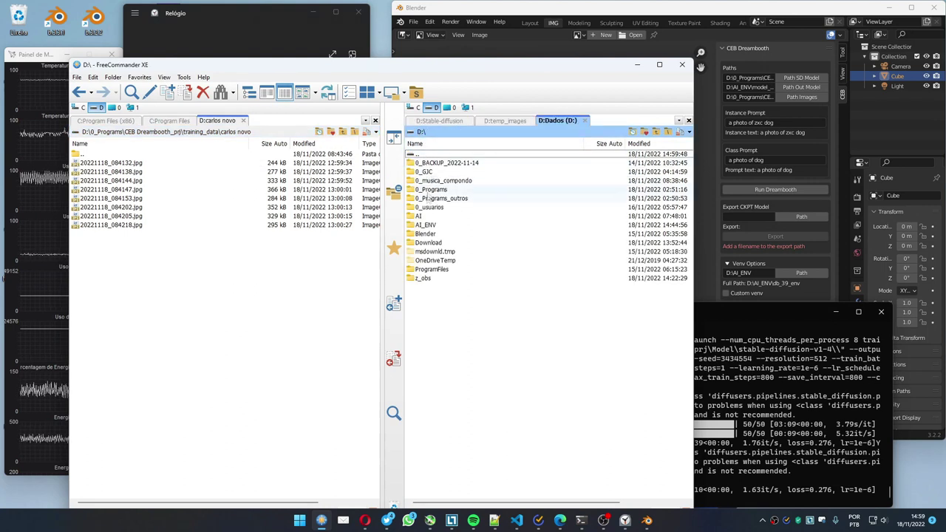
double_click(425, 225)
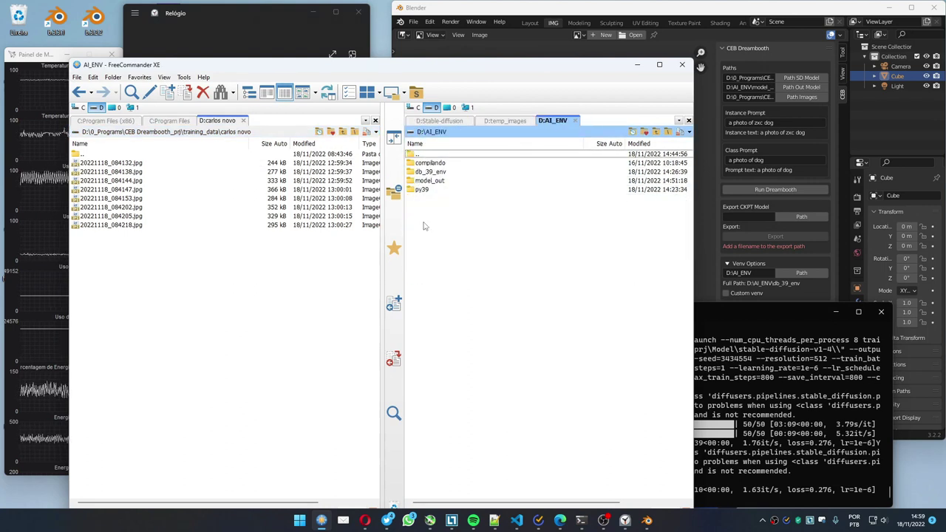
double_click(430, 180)
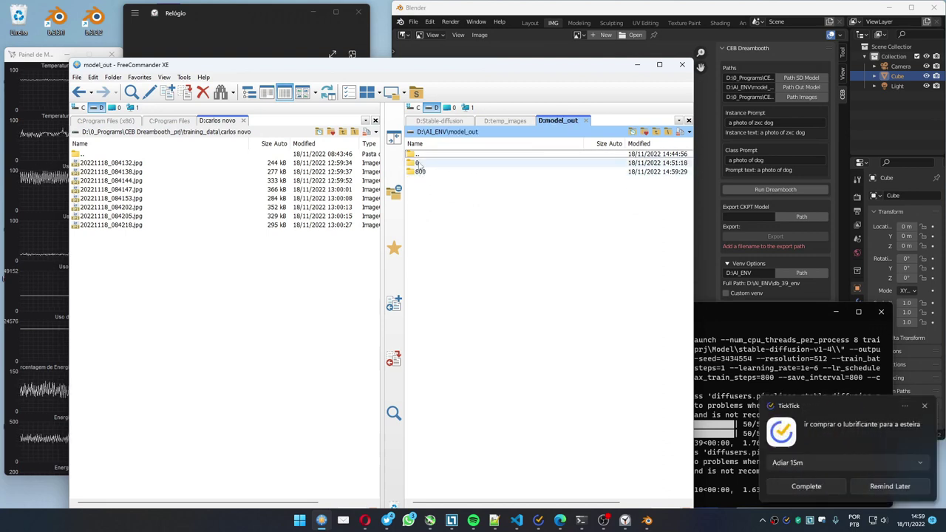
click(874, 488)
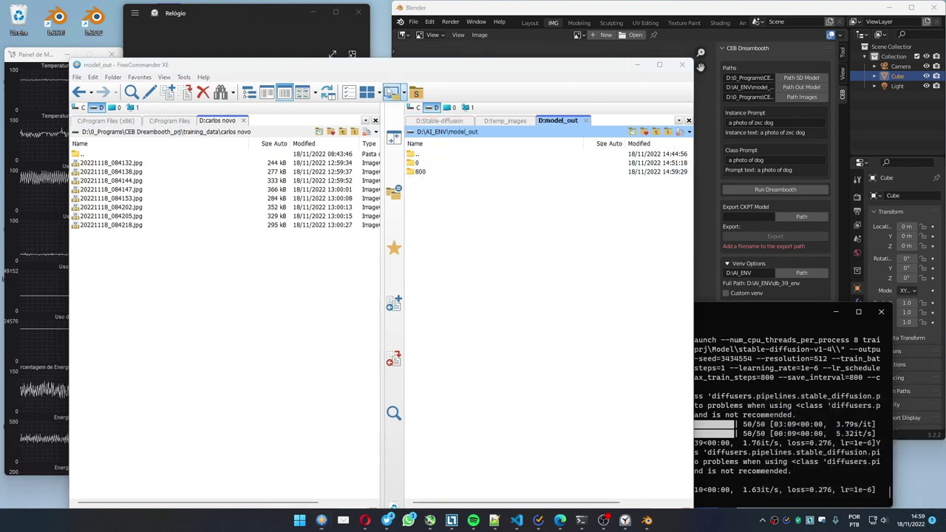
double_click(418, 163)
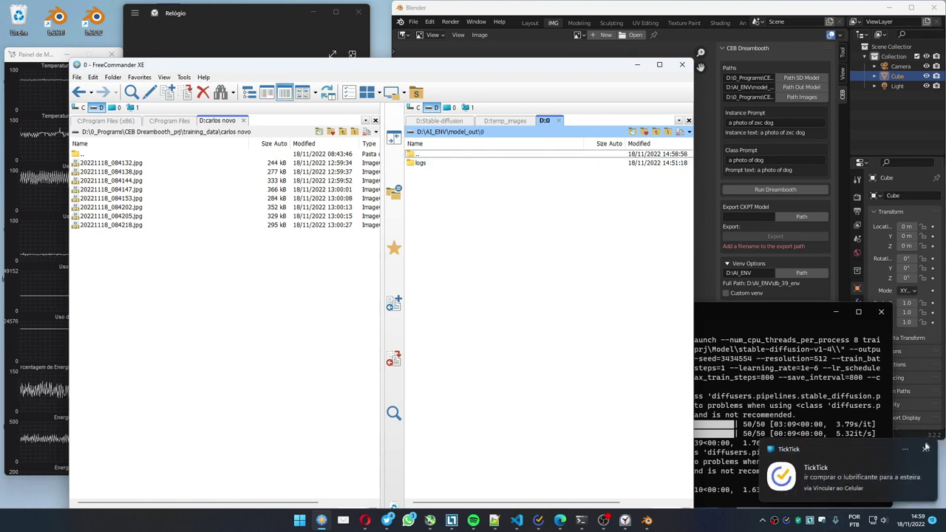
click(924, 449)
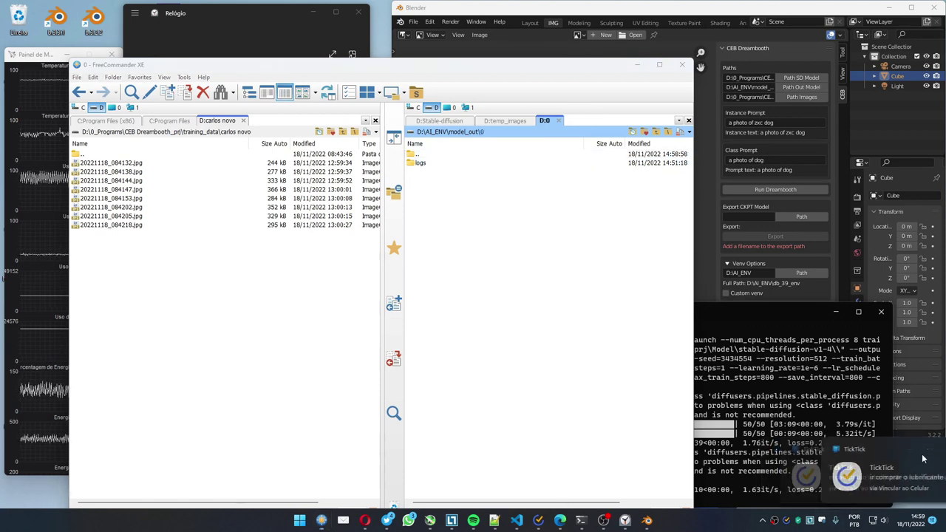
Open model_out\800 and select all its trained model folders and files
double_click(420, 162)
double_click(421, 155)
double_click(422, 155)
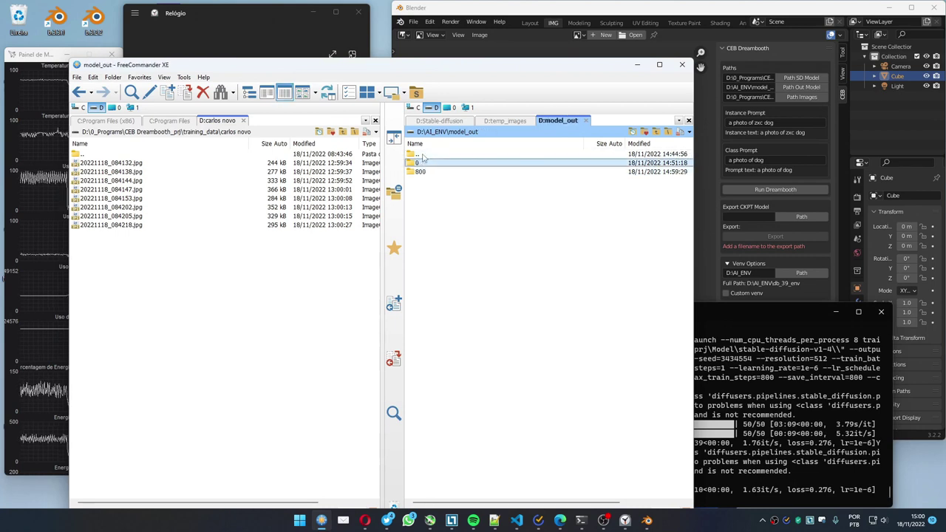
double_click(427, 172)
drag(478, 249, 419, 164)
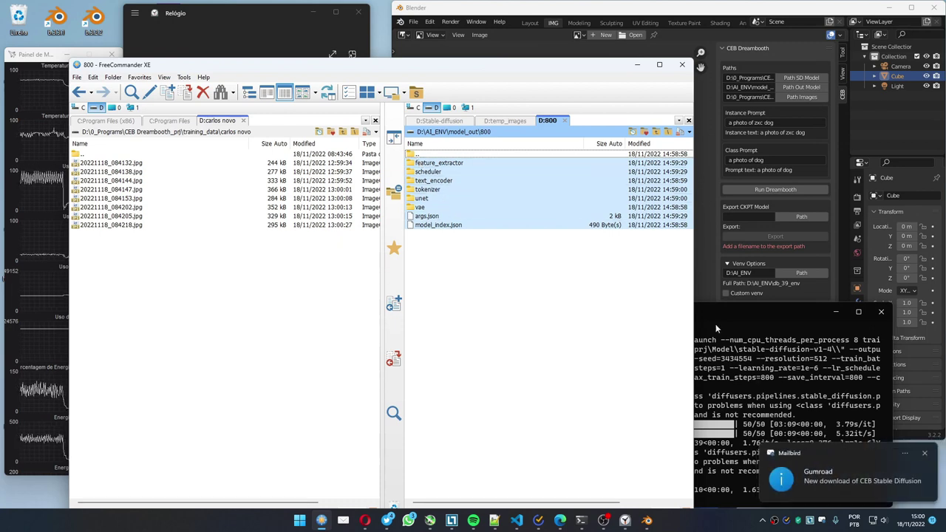
click(926, 455)
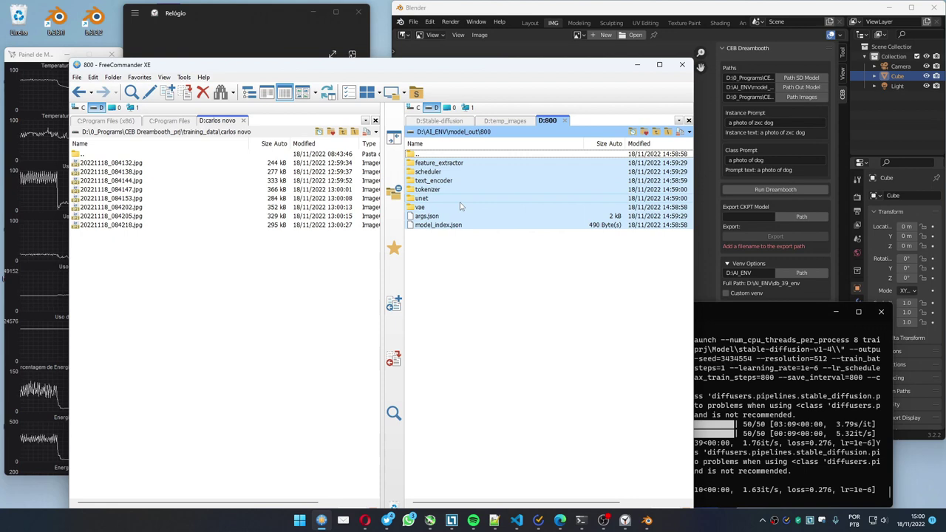
click(774, 202)
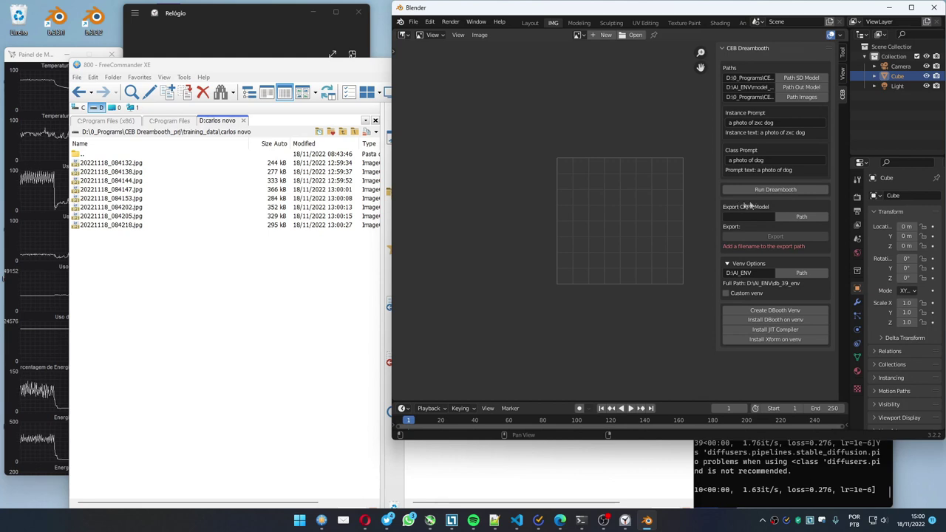
Set the CKPT export path to D:\AI_ENV\Model_out\a_photo_of_zxc_dog.ckpt
click(800, 216)
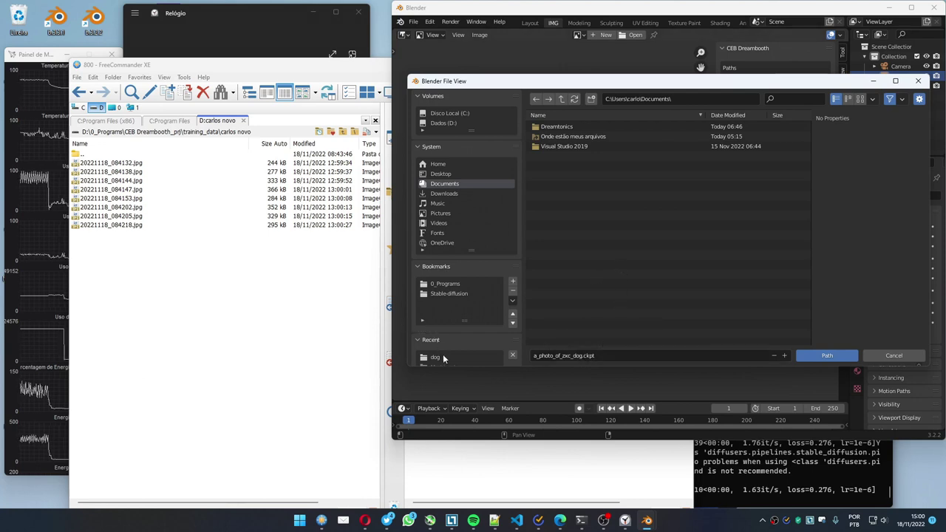
scroll(443, 357, down, 2)
click(438, 318)
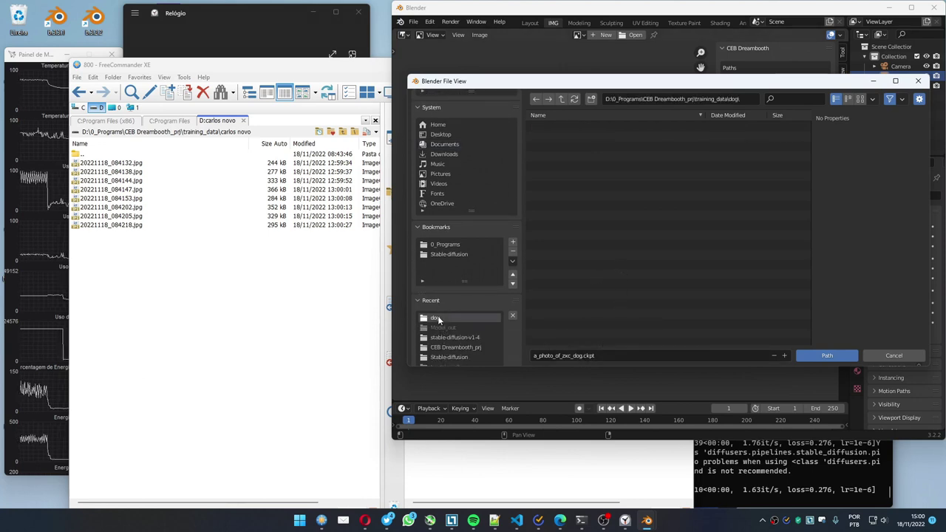
click(466, 328)
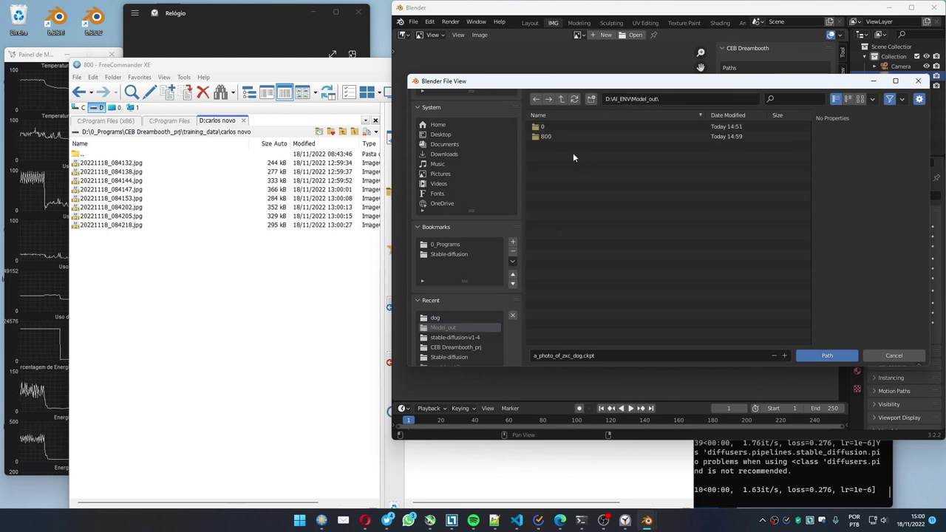
click(821, 355)
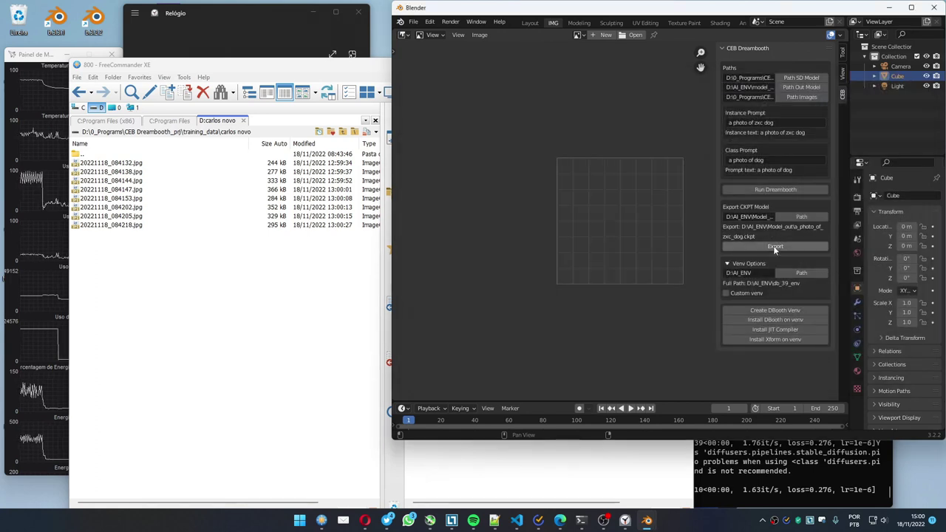
Export the trained model to CKPT and watch the conversion in the terminal
click(773, 246)
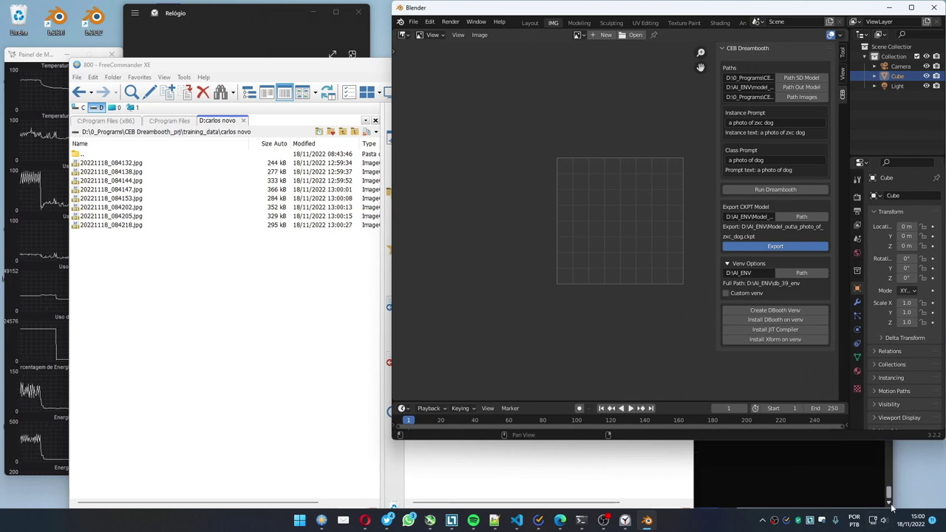
click(890, 506)
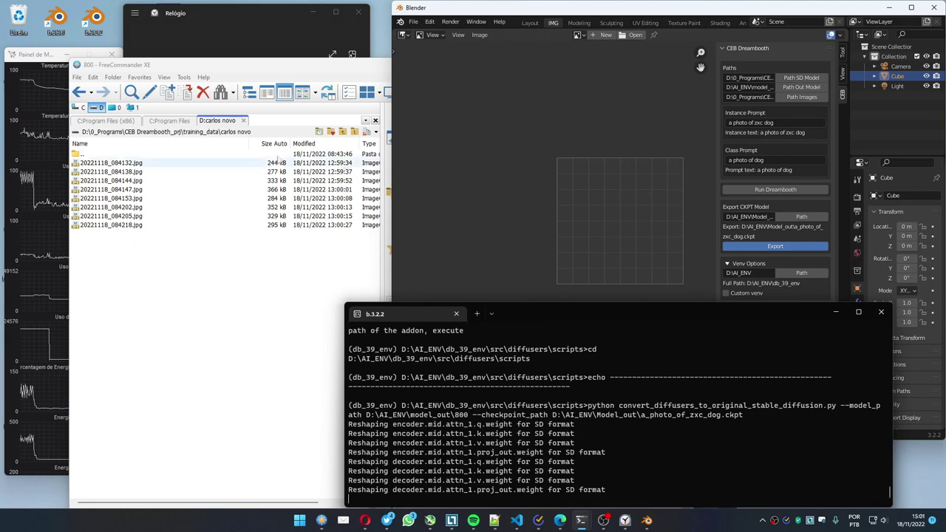
click(287, 76)
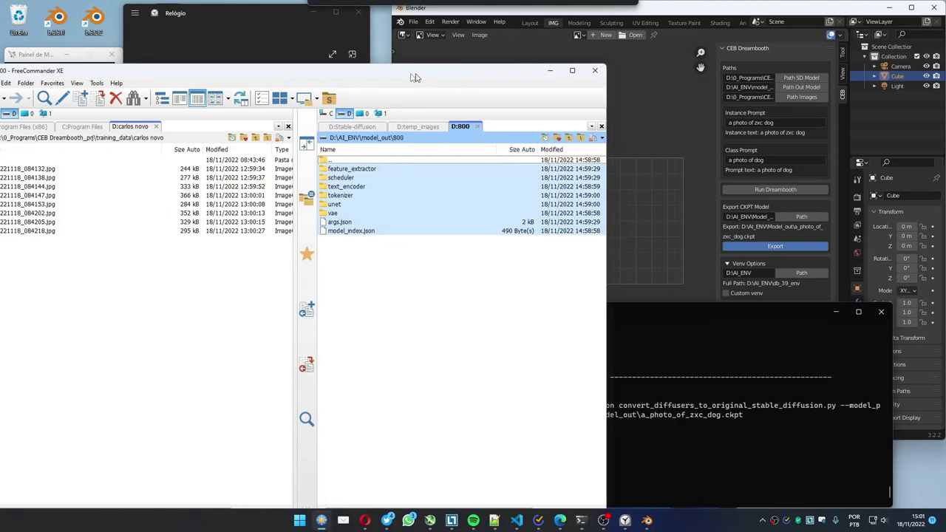
Go back up to model_out and select the 3,97 GB a_photo_of_zxc_dog.ckpt file
drag(415, 78, 356, 81)
click(419, 126)
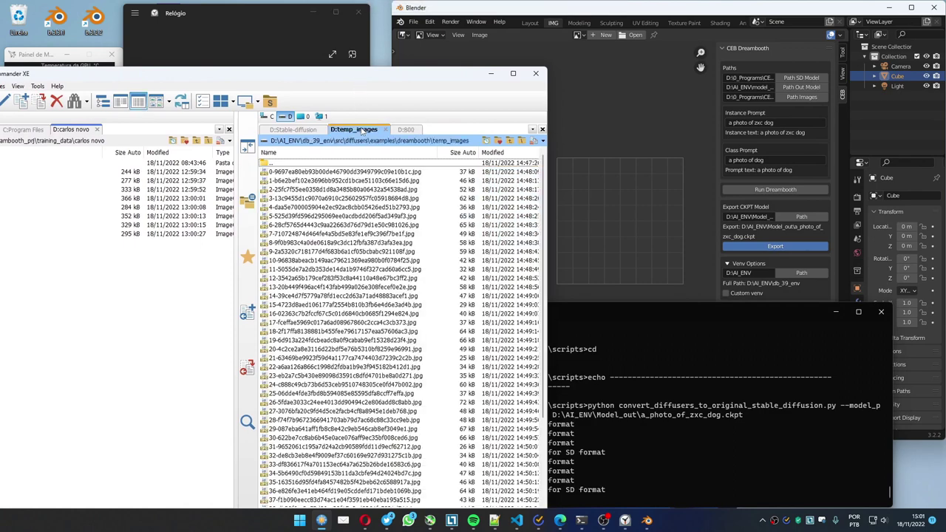
click(405, 130)
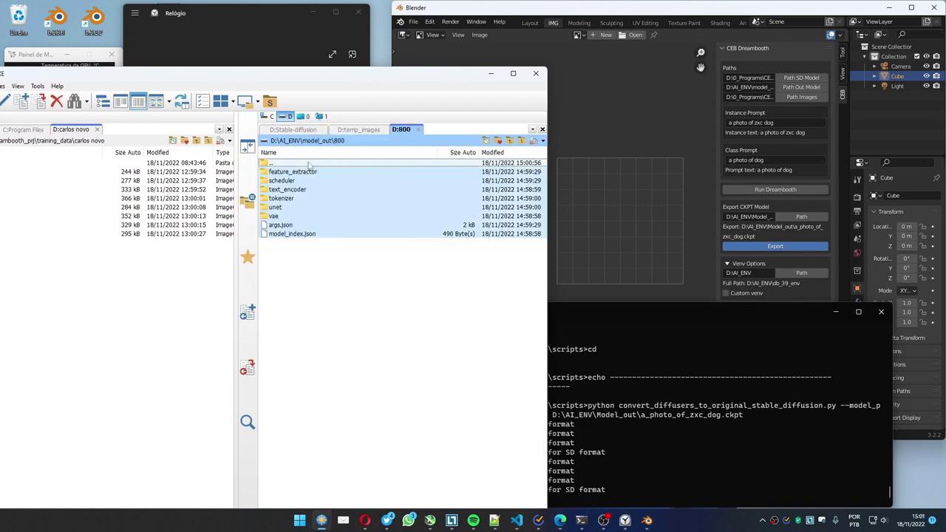
double_click(285, 163)
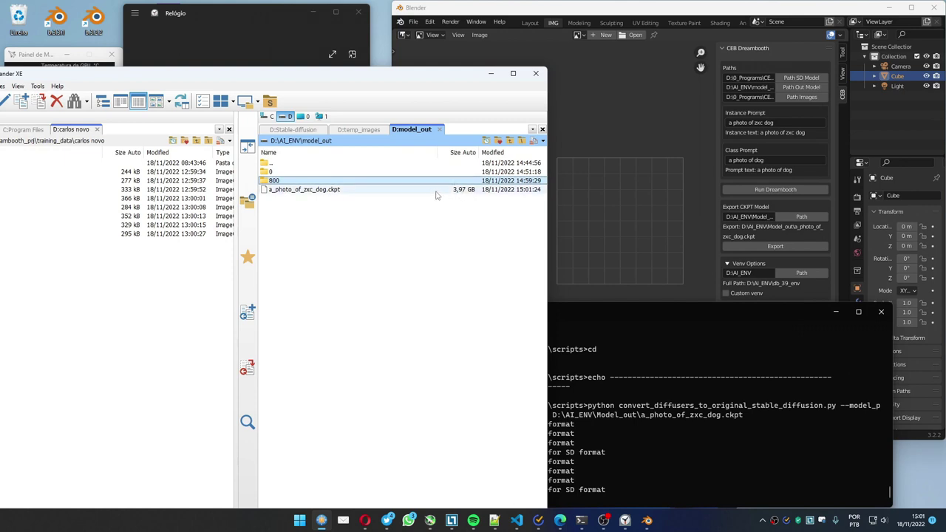
click(325, 191)
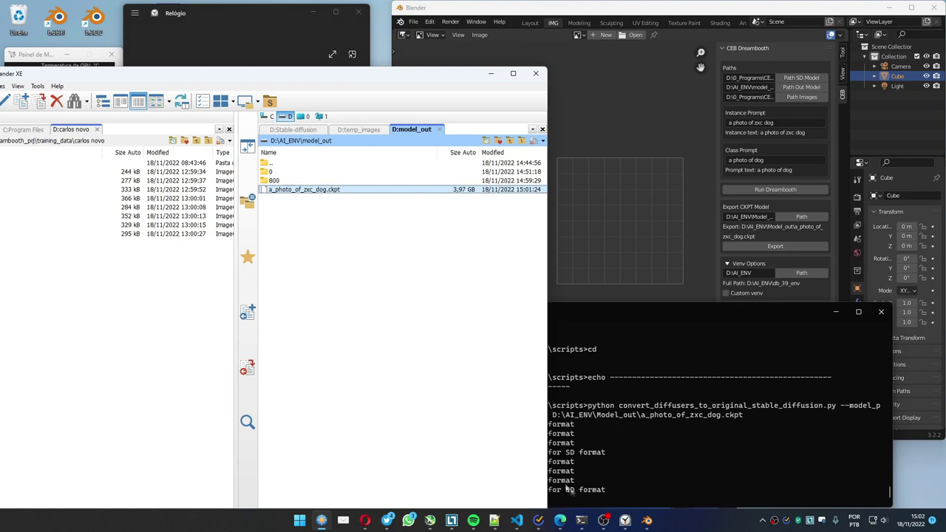
Launch webui.bat in the Anaconda Prompt, then bring FreeCommander back to the front
mouse_move(589, 522)
click(510, 465)
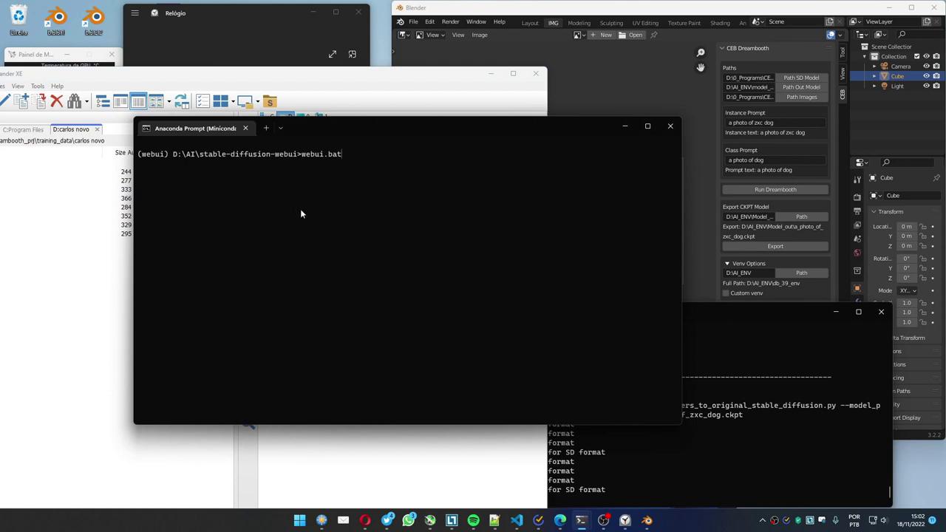
key(Return)
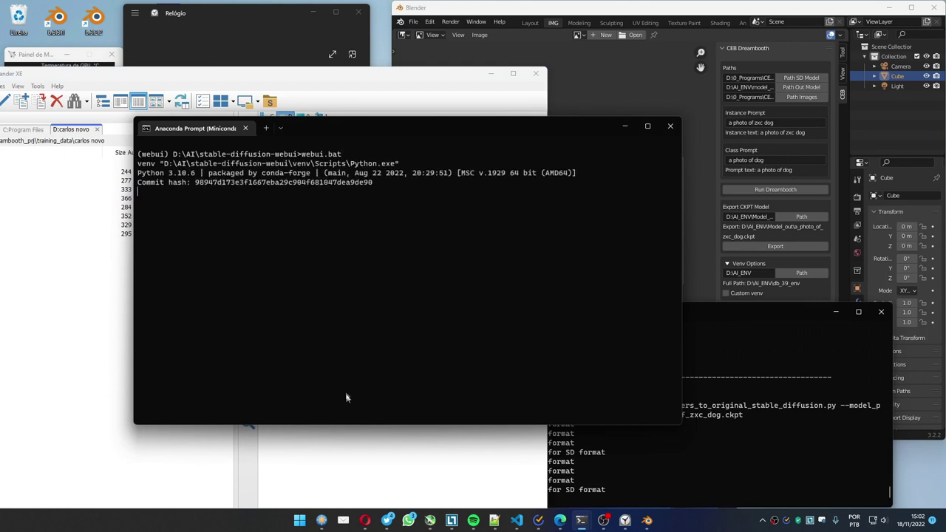
click(355, 433)
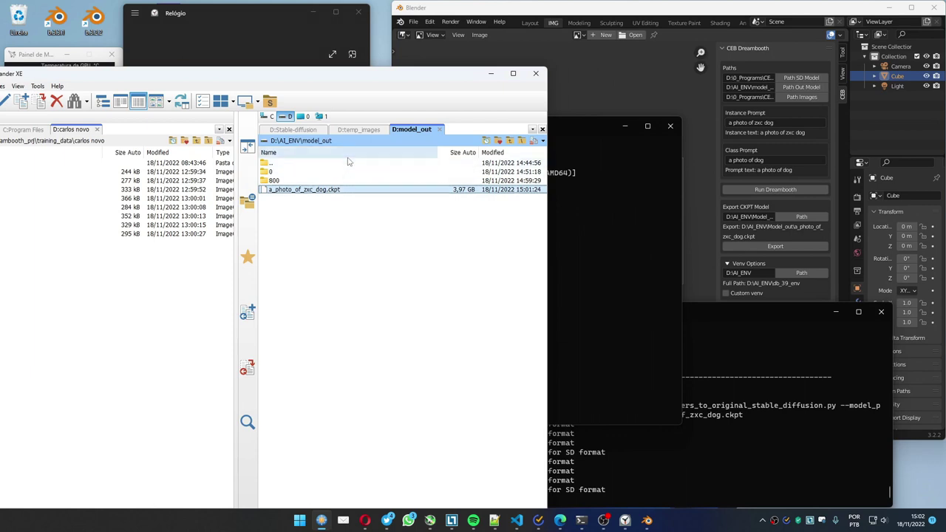
Navigate FreeCommander to D:\AI\stable-diffusion-webui\models\Stable-diffusion
double_click(271, 164)
double_click(272, 164)
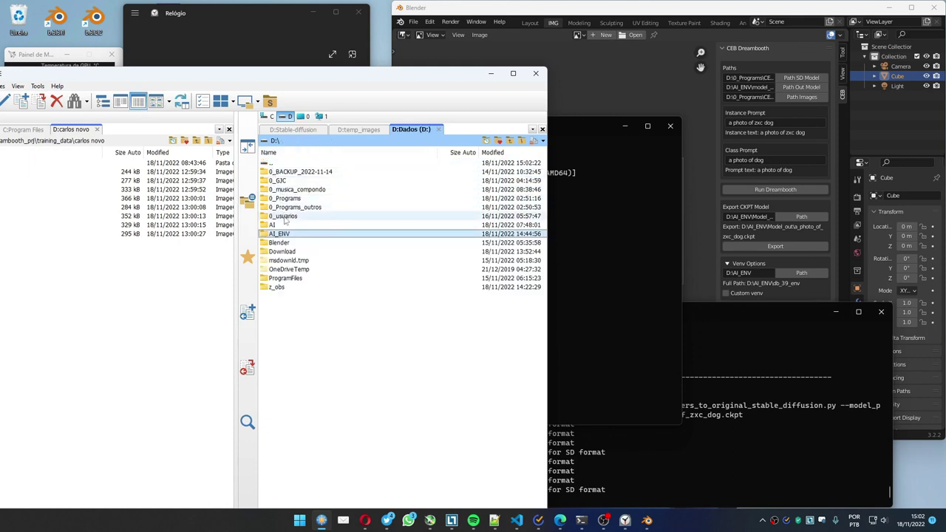
double_click(283, 225)
click(283, 181)
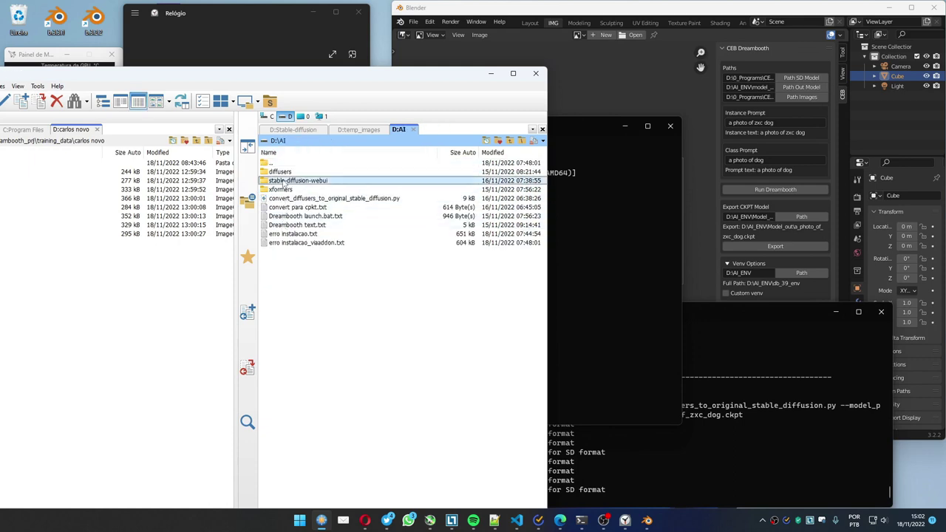
double_click(283, 182)
click(281, 234)
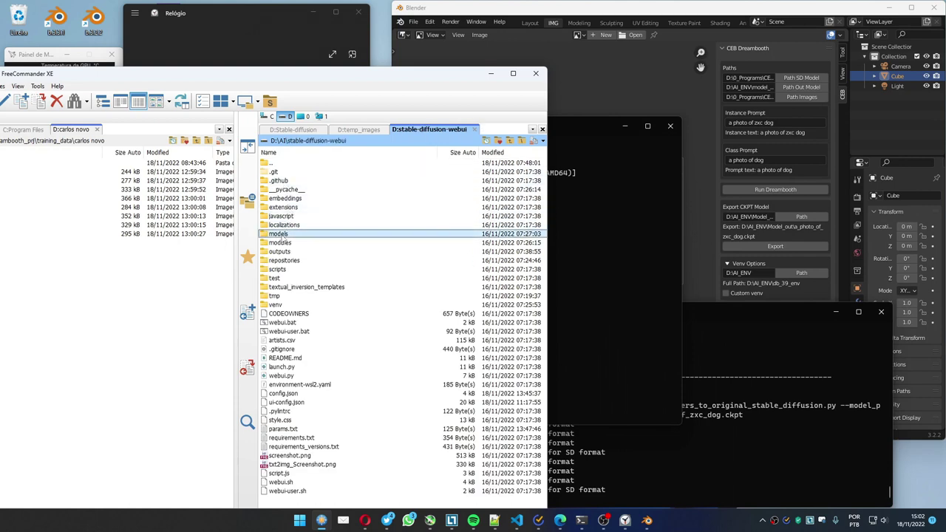
double_click(280, 234)
double_click(286, 226)
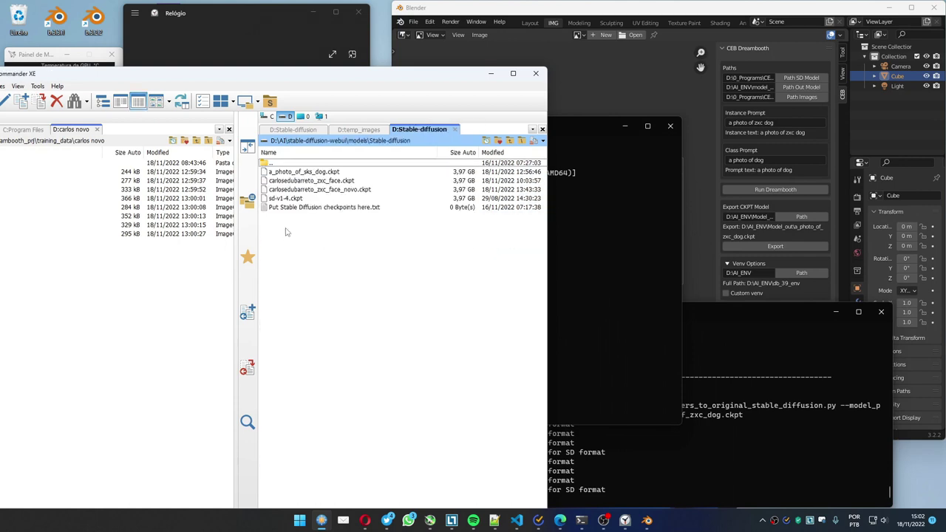
Delete the three old checkpoints and paste in a_photo_of_zxc_dog.ckpt
click(322, 189)
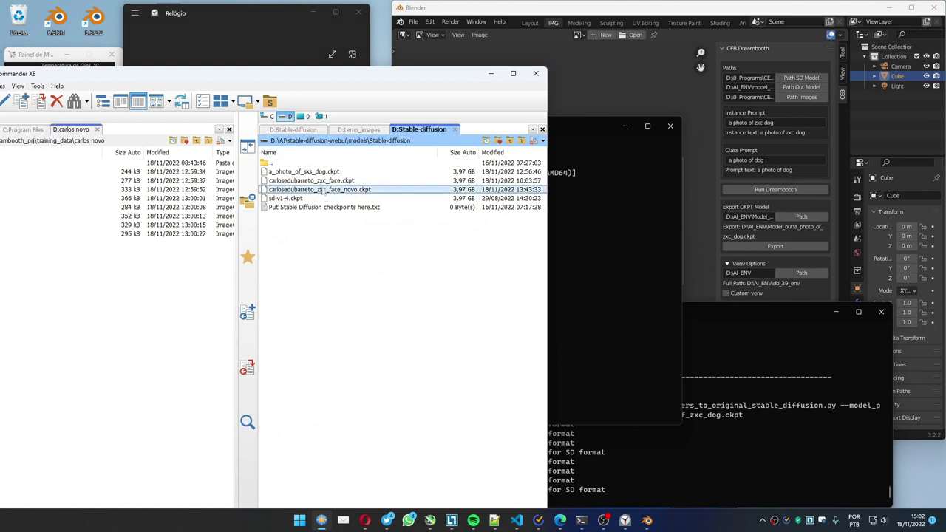
shift+click(322, 172)
key(Delete)
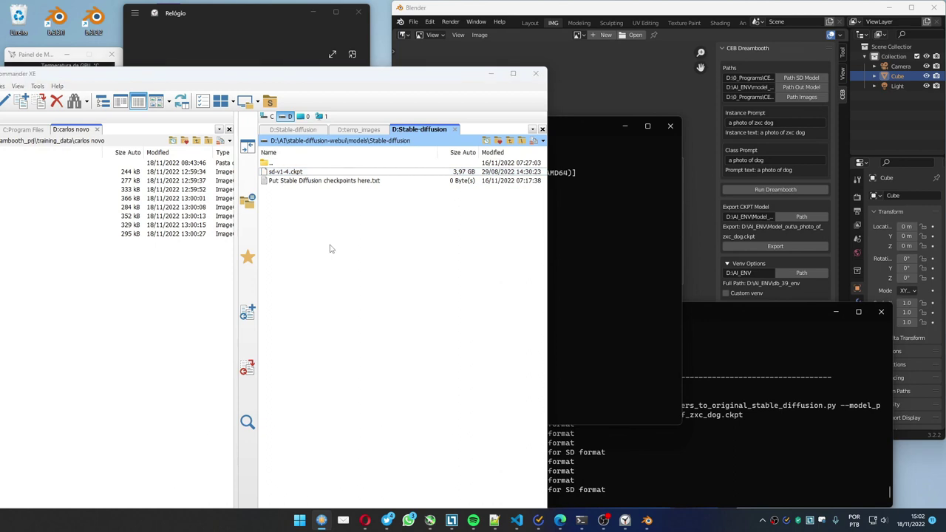
key(ctrl+v)
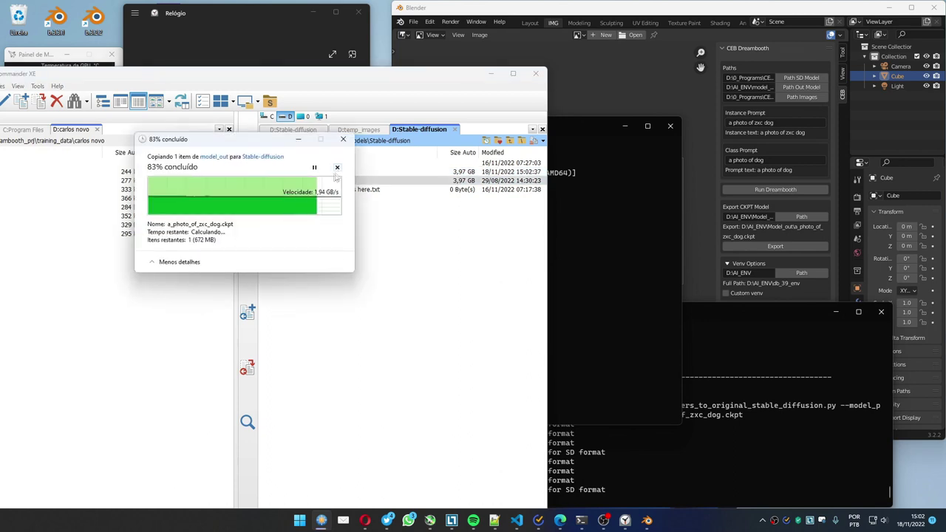
drag(264, 142, 220, 246)
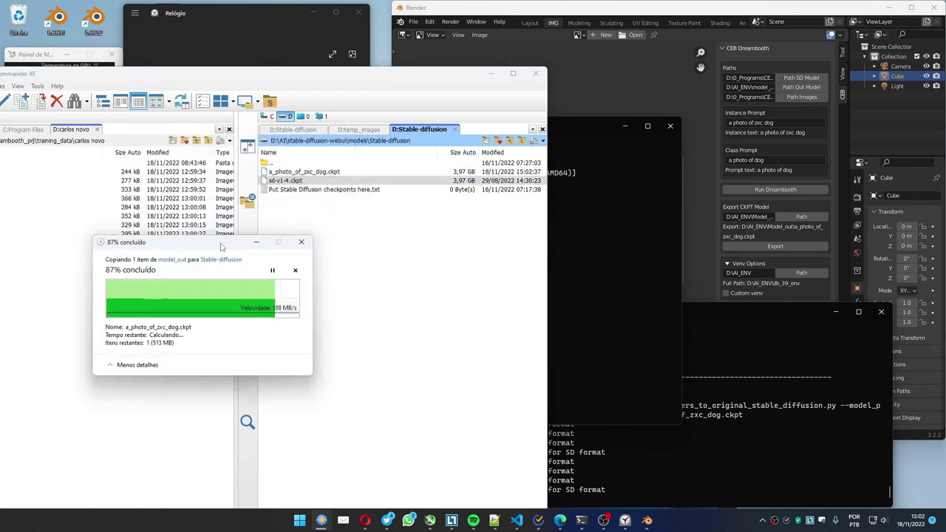
click(580, 123)
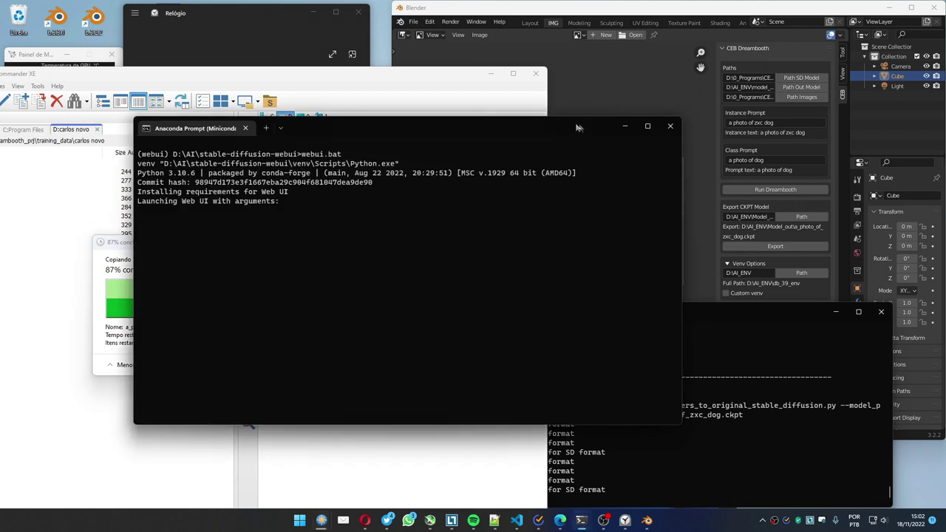
drag(565, 124, 768, 188)
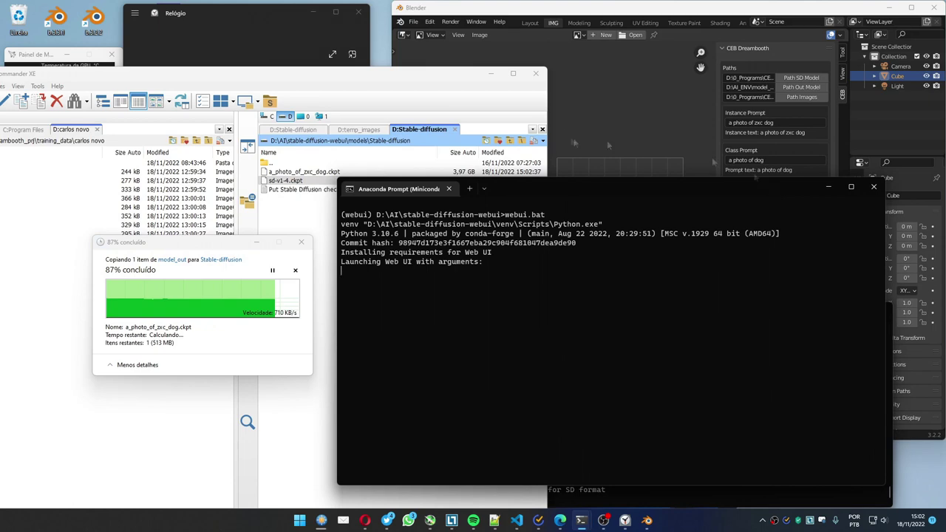
drag(413, 73, 272, 68)
mouse_move(316, 524)
click(359, 467)
click(557, 191)
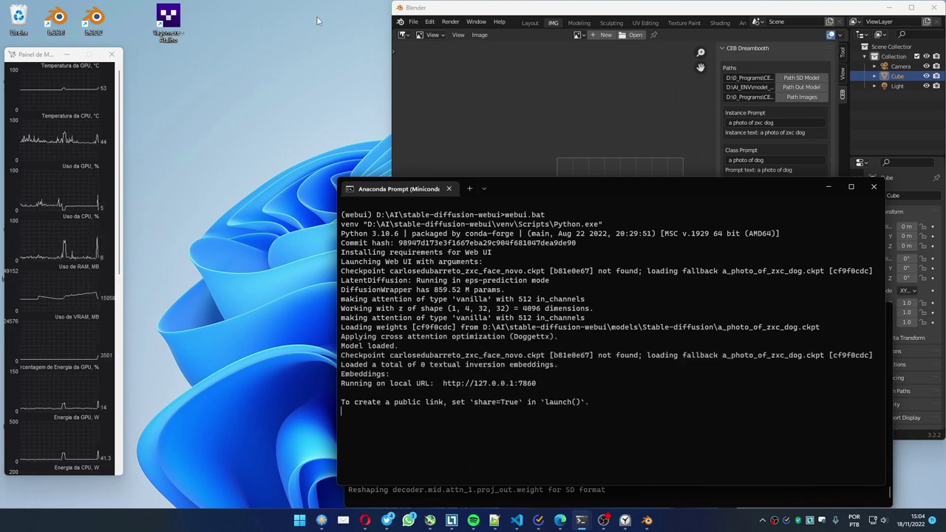
ctrl+click(497, 384)
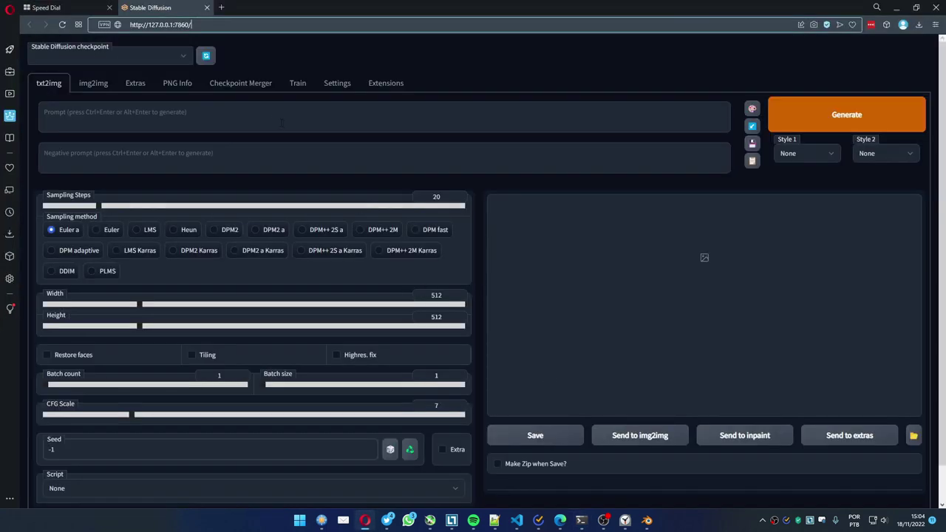
Enter the prompt 'a photo of dog' and switch the checkpoint to sd-v1-4.ckpt
click(275, 114)
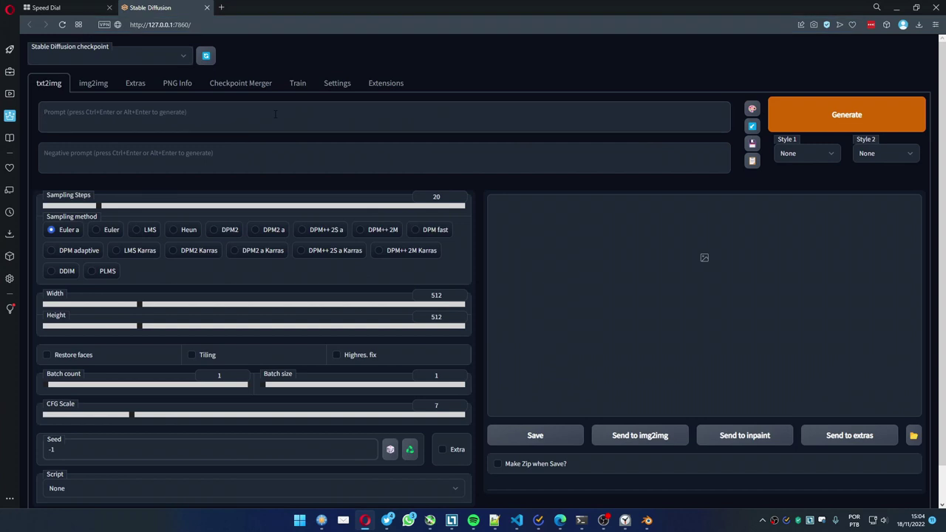
text(a phto)
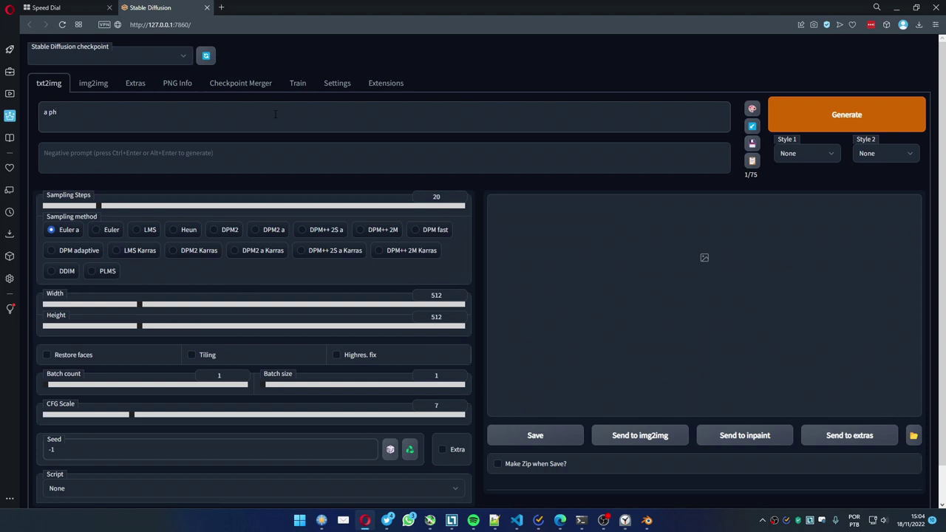
key(BackSpace)
key(BackSpace)
text(oto of dog)
click(180, 58)
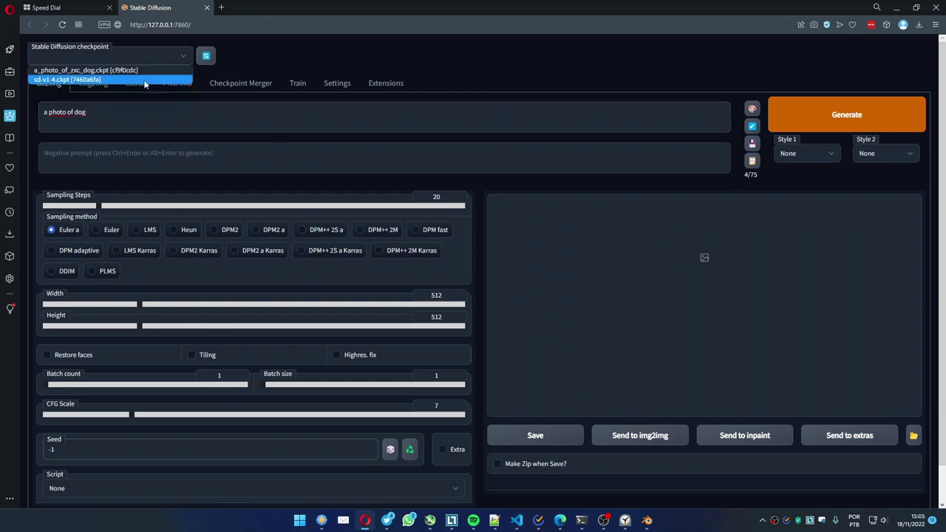
click(81, 76)
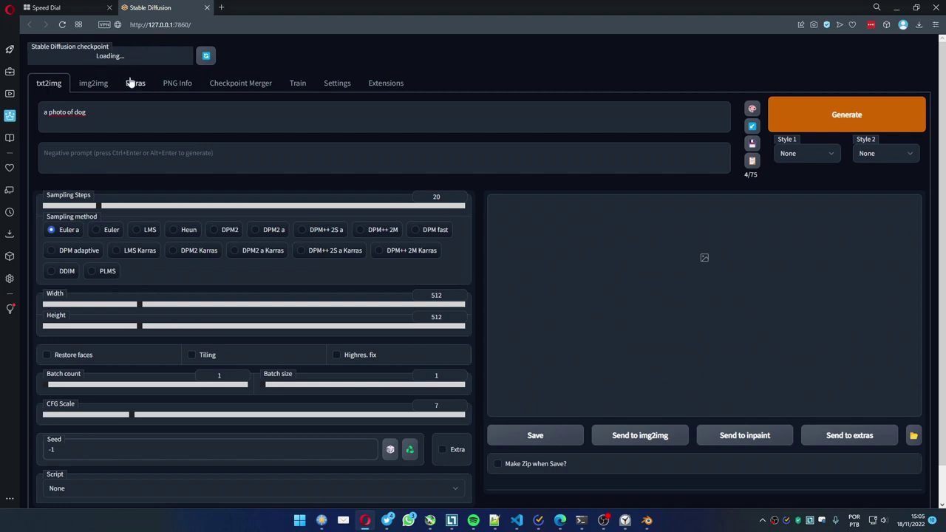
scroll(142, 60, down, 1)
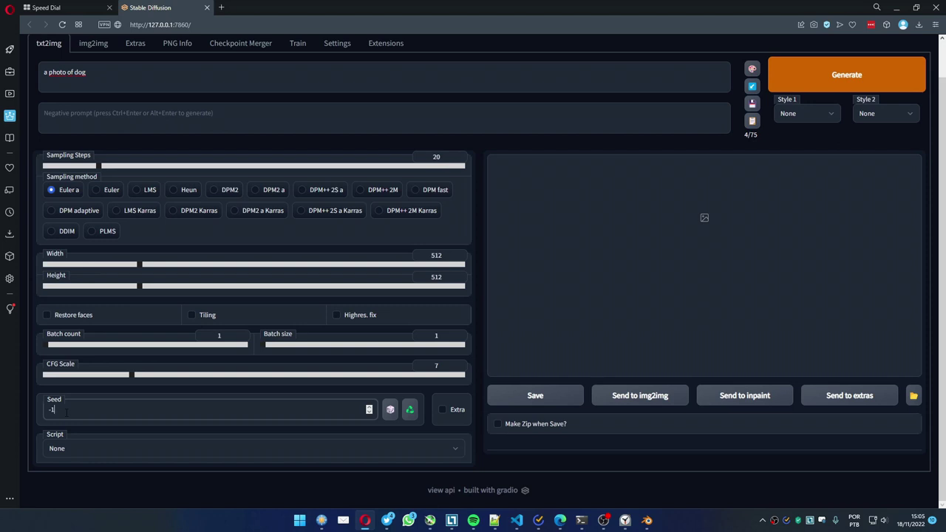
Set the seed to 42 and generate an image with the base sd-v1-4.ckpt model
key(BackSpace)
text(42)
scroll(590, 150, up, 1)
click(810, 121)
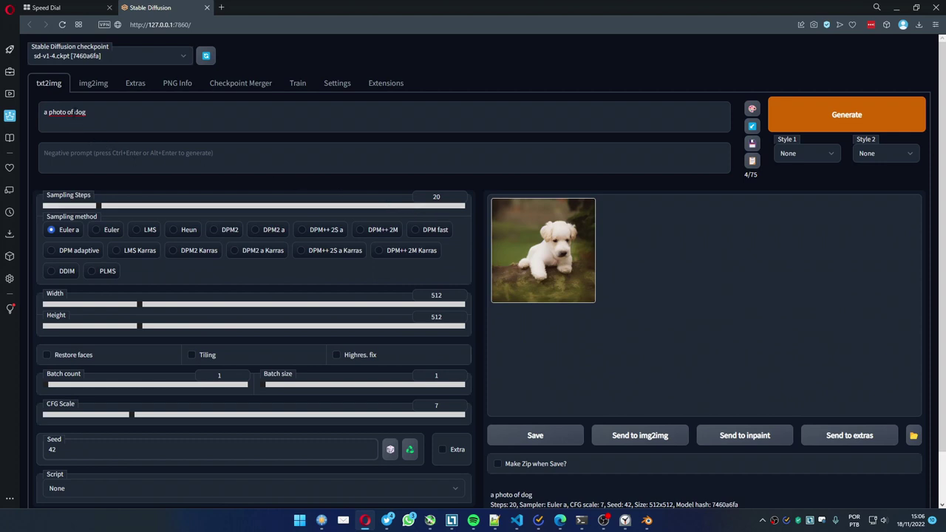
Change the prompt to 'a photo of zxc dog' and generate again on the base model
click(176, 57)
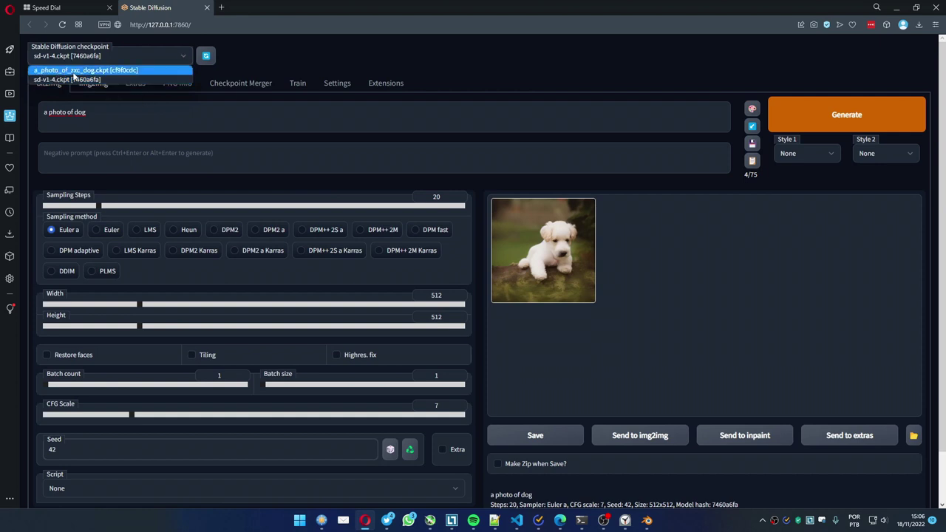
click(274, 48)
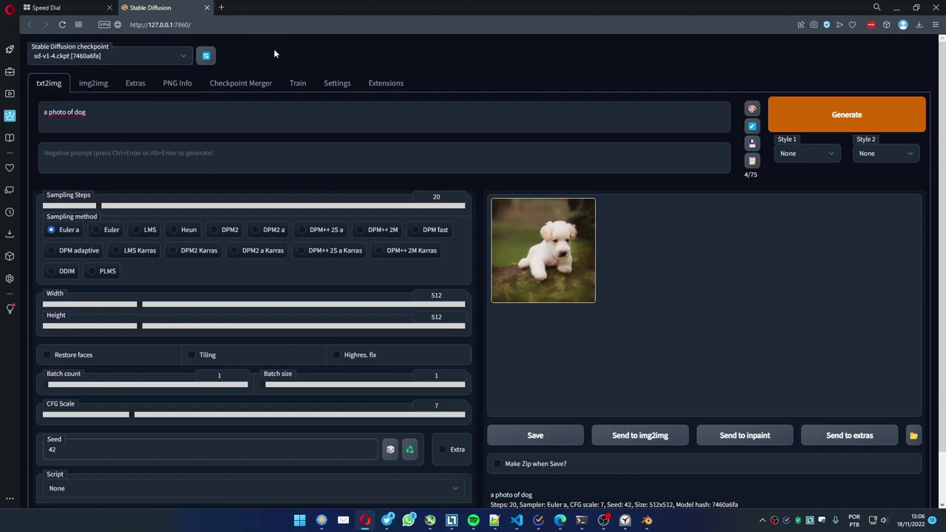
click(74, 113)
text(zxc)
click(817, 118)
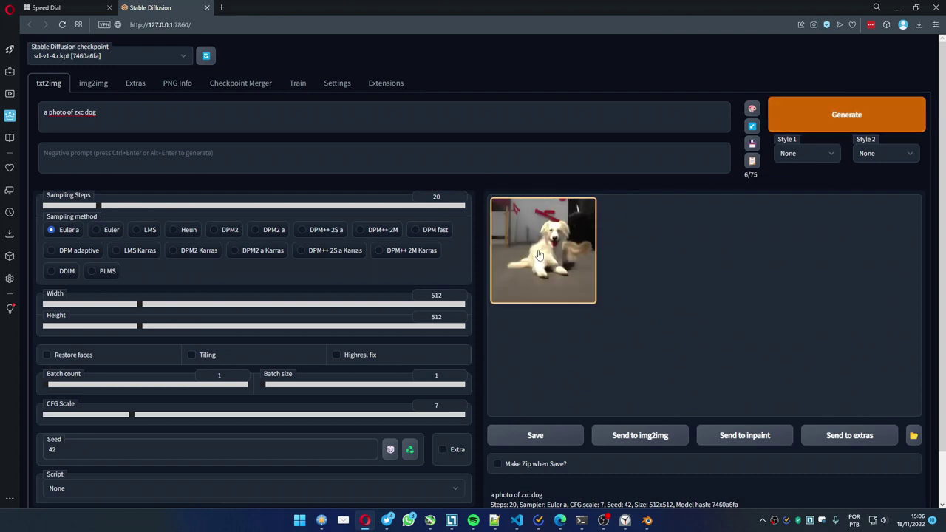
click(181, 54)
Switch to a_photo_of_zxc_dog.ckpt, generate 'a photo of zxc dog', then generate again without zxc
click(154, 70)
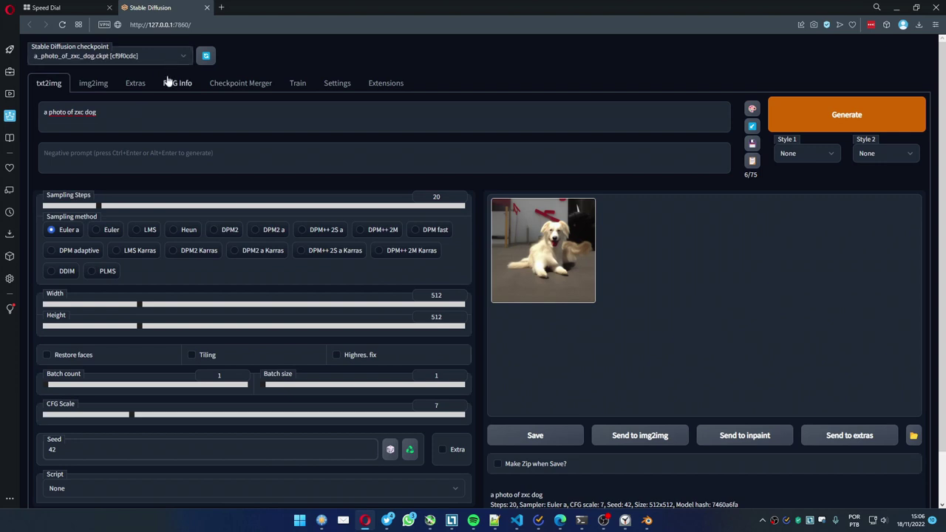
click(837, 116)
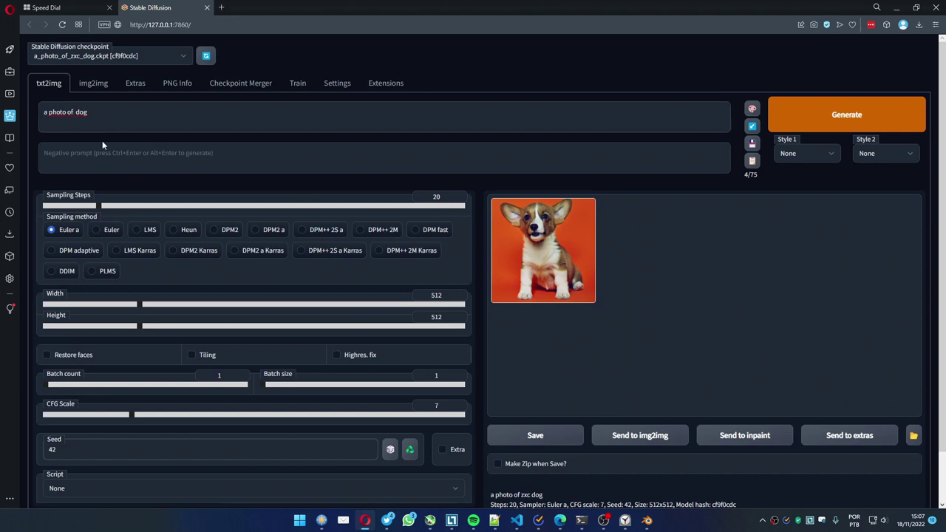
click(803, 118)
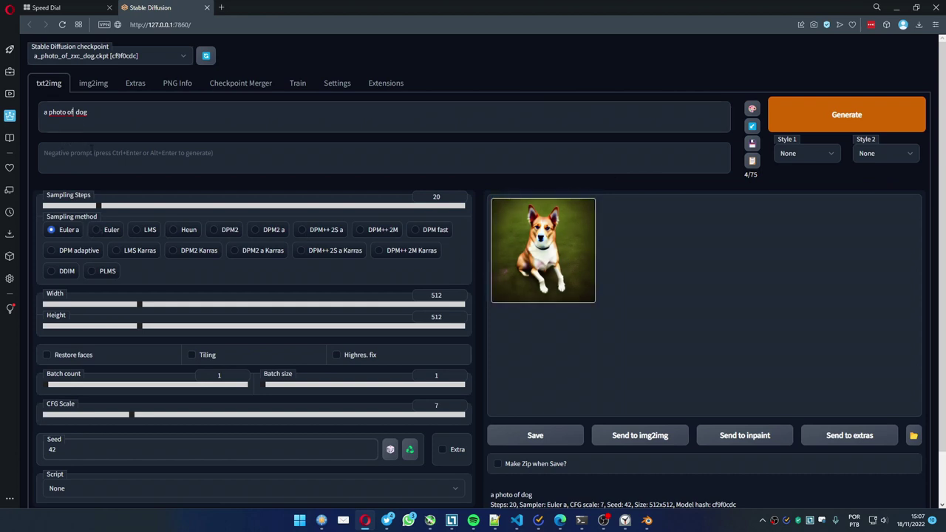
Type 'zxc' back before 'dog' so the prompt reads 'a photo of zxc dog'
text(zxc)
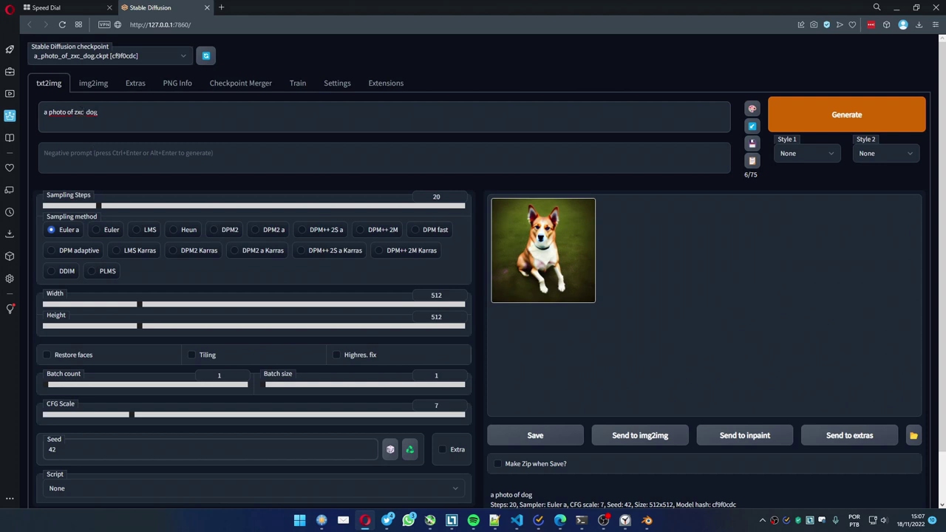